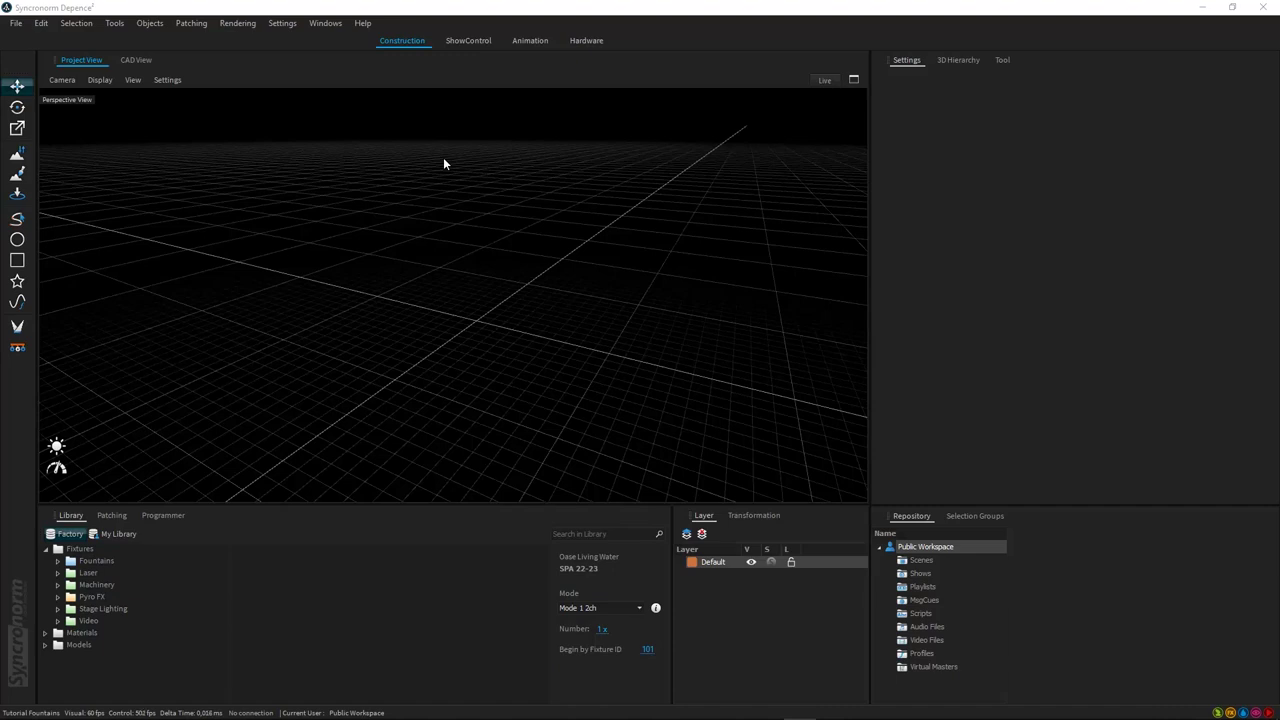
Place a Comet 15-20 T nozzle from the Oase Living Water classic nozzles near the centre of the grid
click(58, 562)
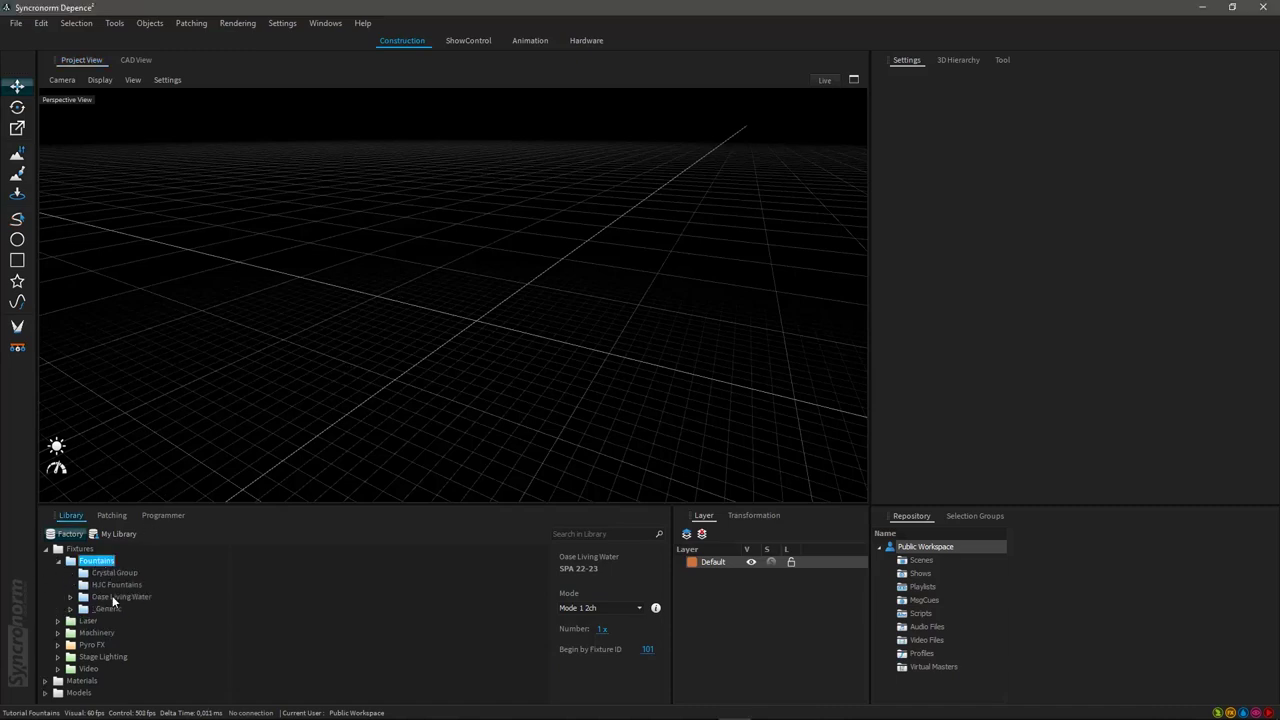
click(70, 597)
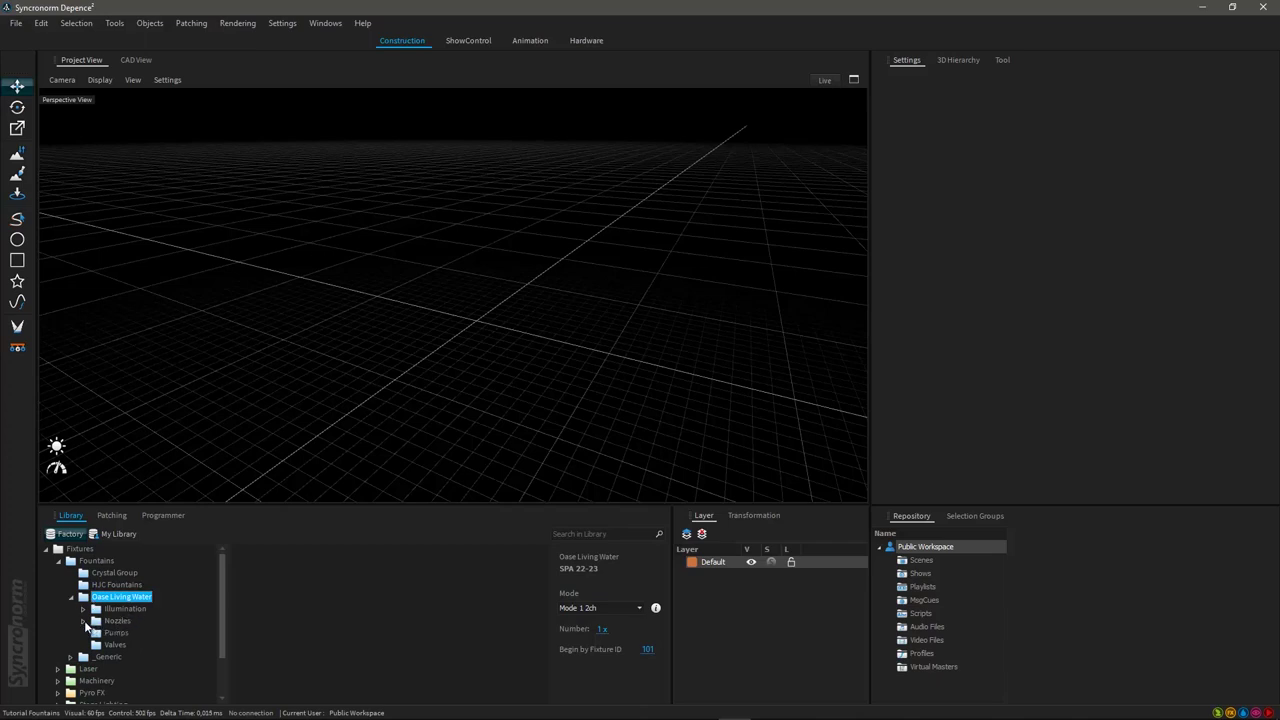
click(84, 621)
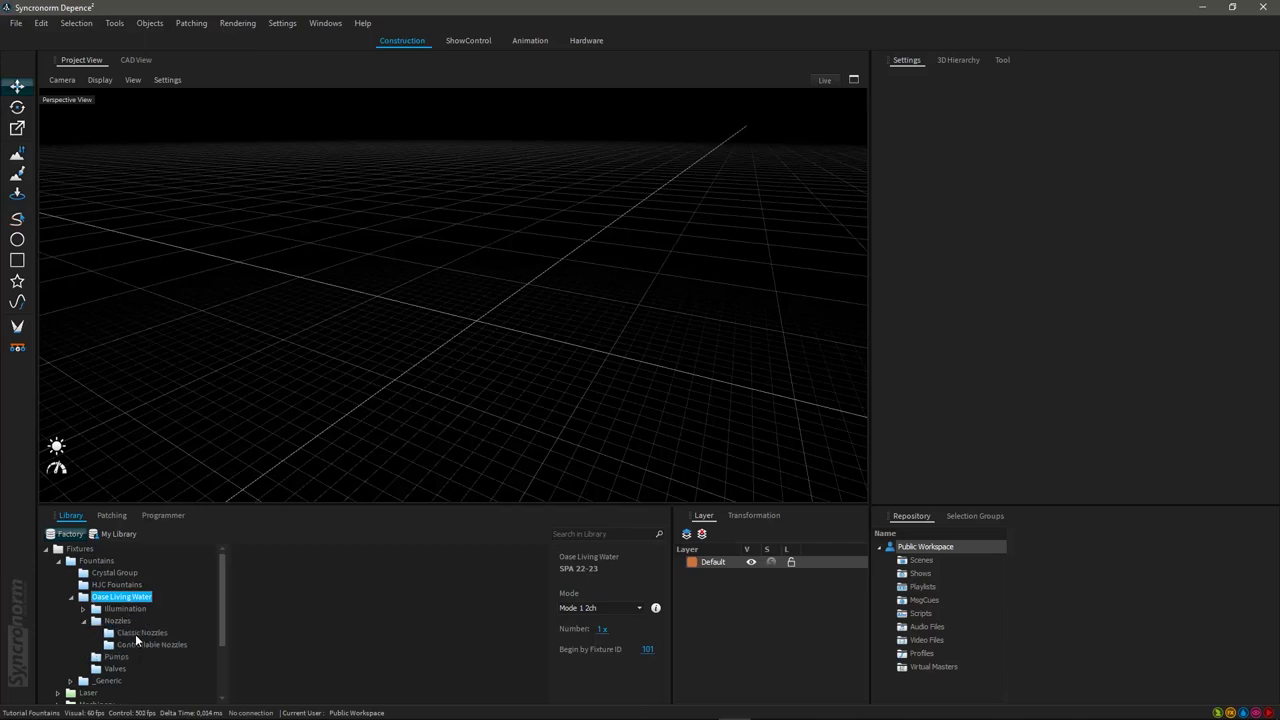
click(137, 634)
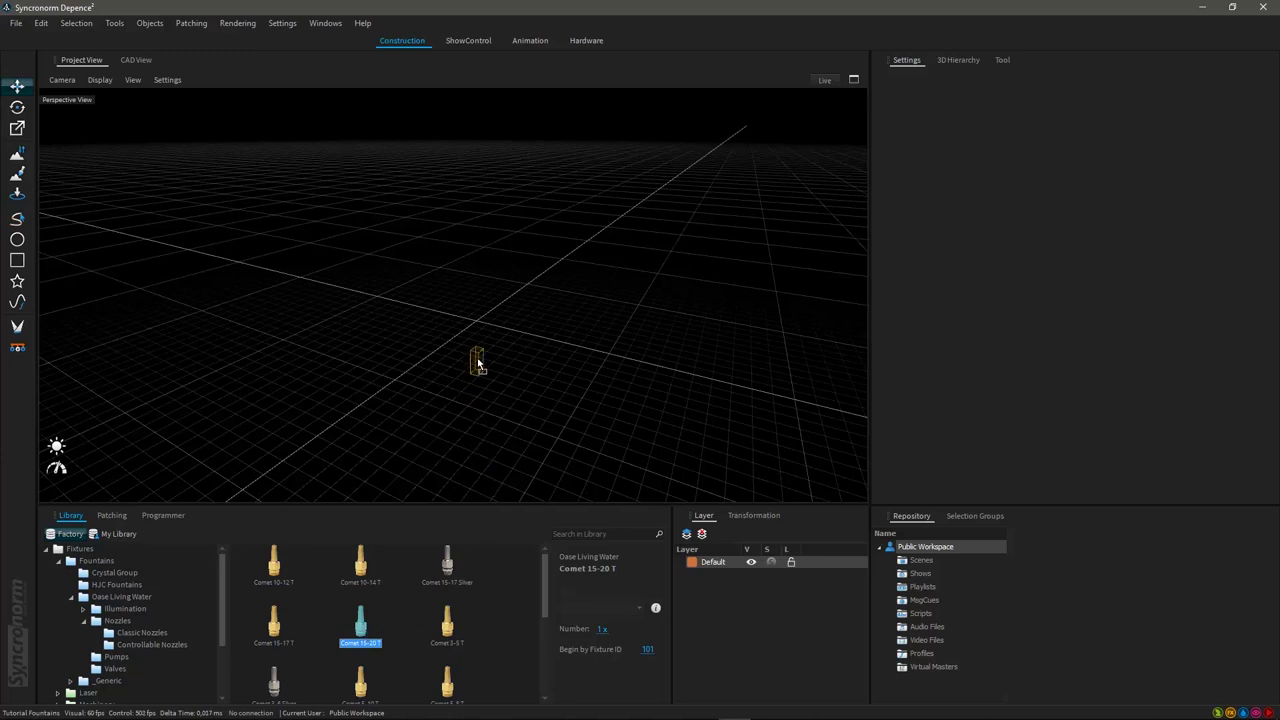
drag(481, 305, 482, 306)
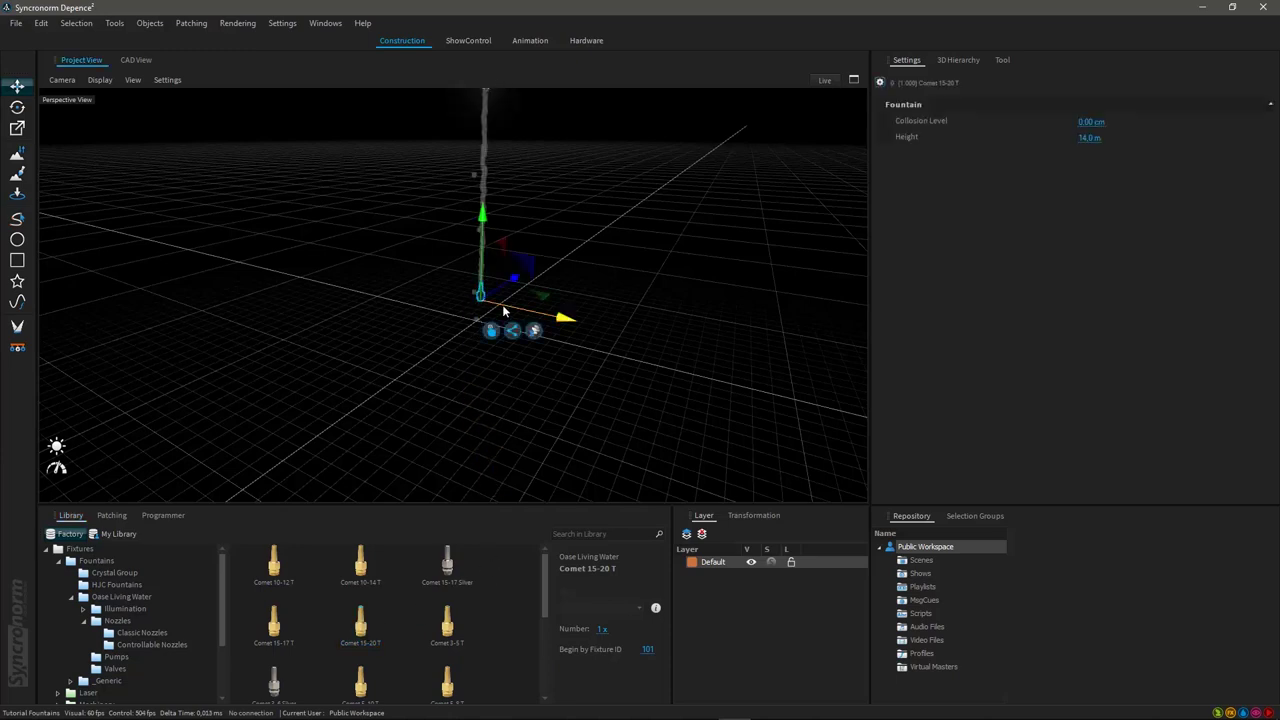
Place an SPA 22-23 pump from the Oase Living Water pumps on the grid in front of the nozzle
middle_drag(475, 316, 455, 389)
scroll(456, 389, down, 5)
right_drag(460, 398, 458, 436)
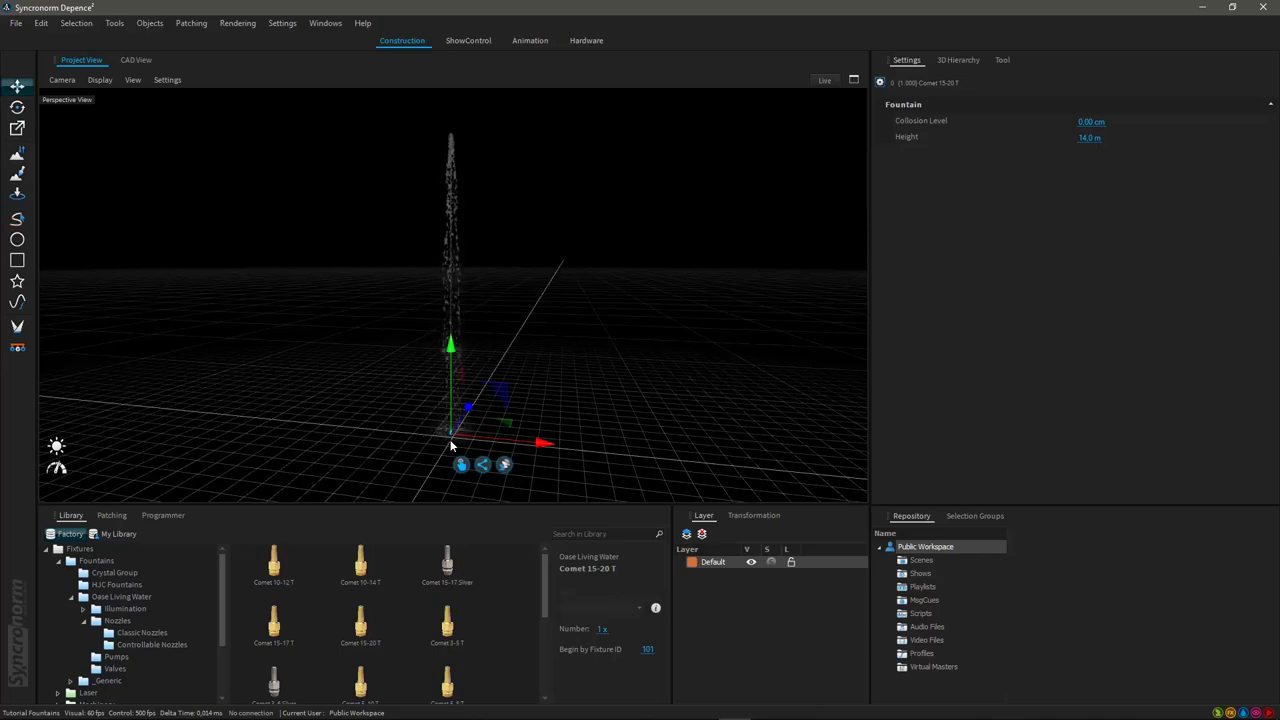
scroll(450, 439, up, 3)
middle_drag(434, 385, 267, 583)
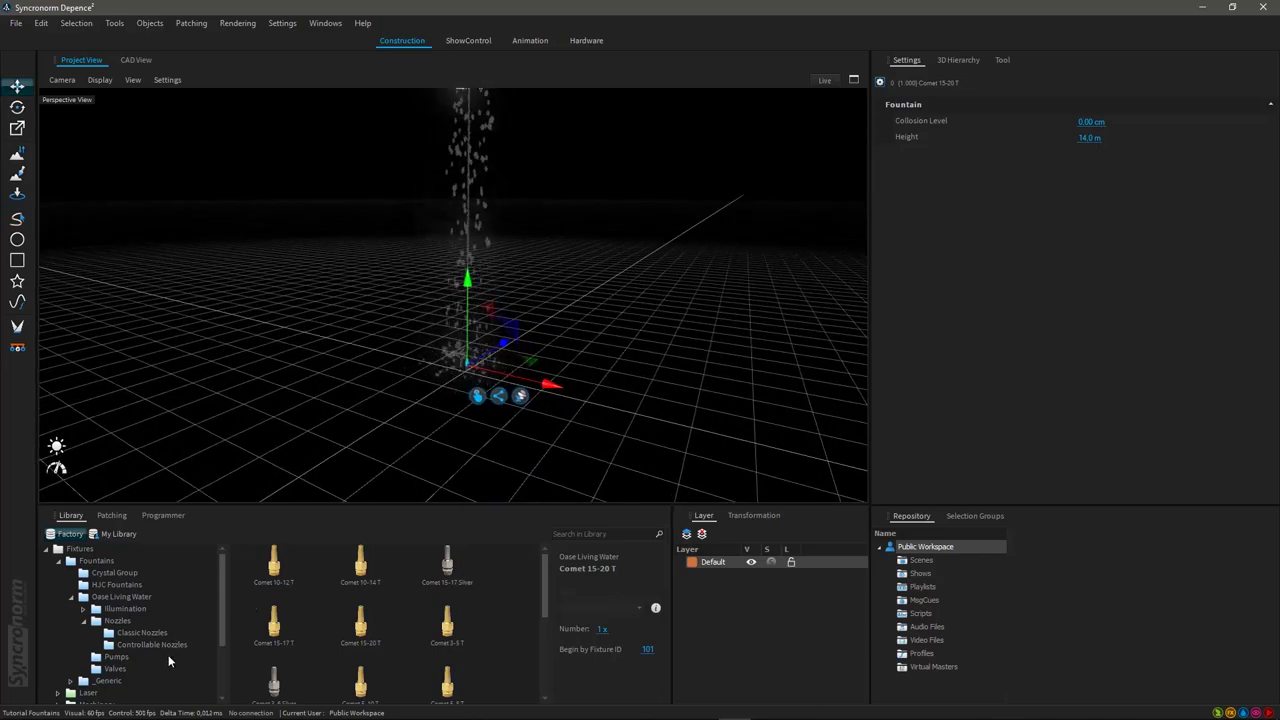
click(117, 656)
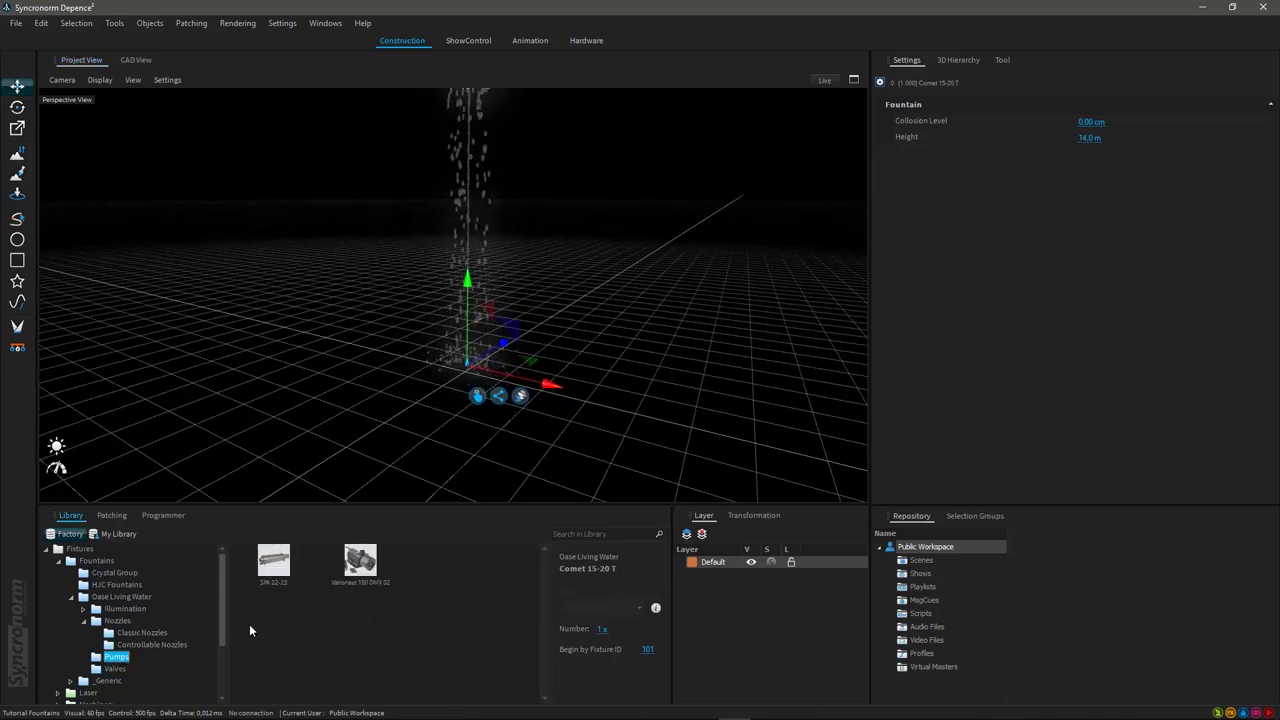
click(275, 570)
drag(275, 573, 388, 432)
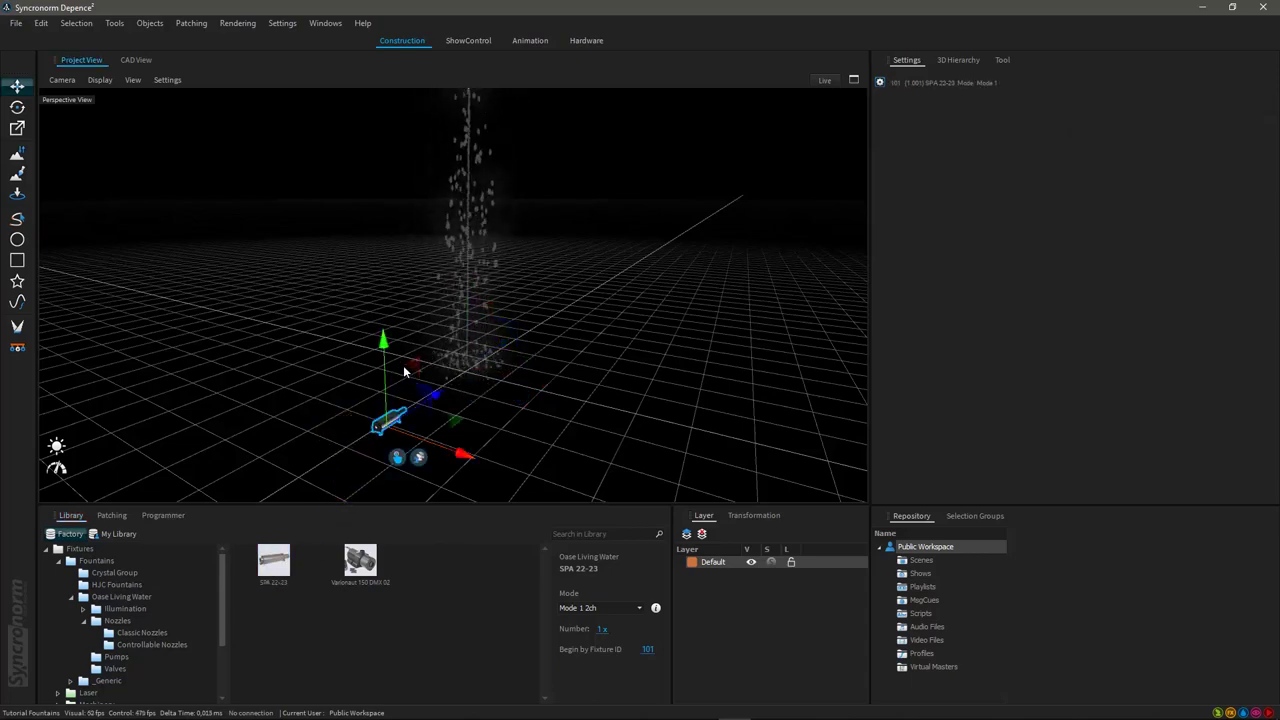
Connect the Comet 15-20 T nozzle to the SPA 22-23 pump
click(449, 367)
scroll(446, 383, up, 2)
middle_drag(411, 408, 650, 400)
right_drag(405, 425, 451, 406)
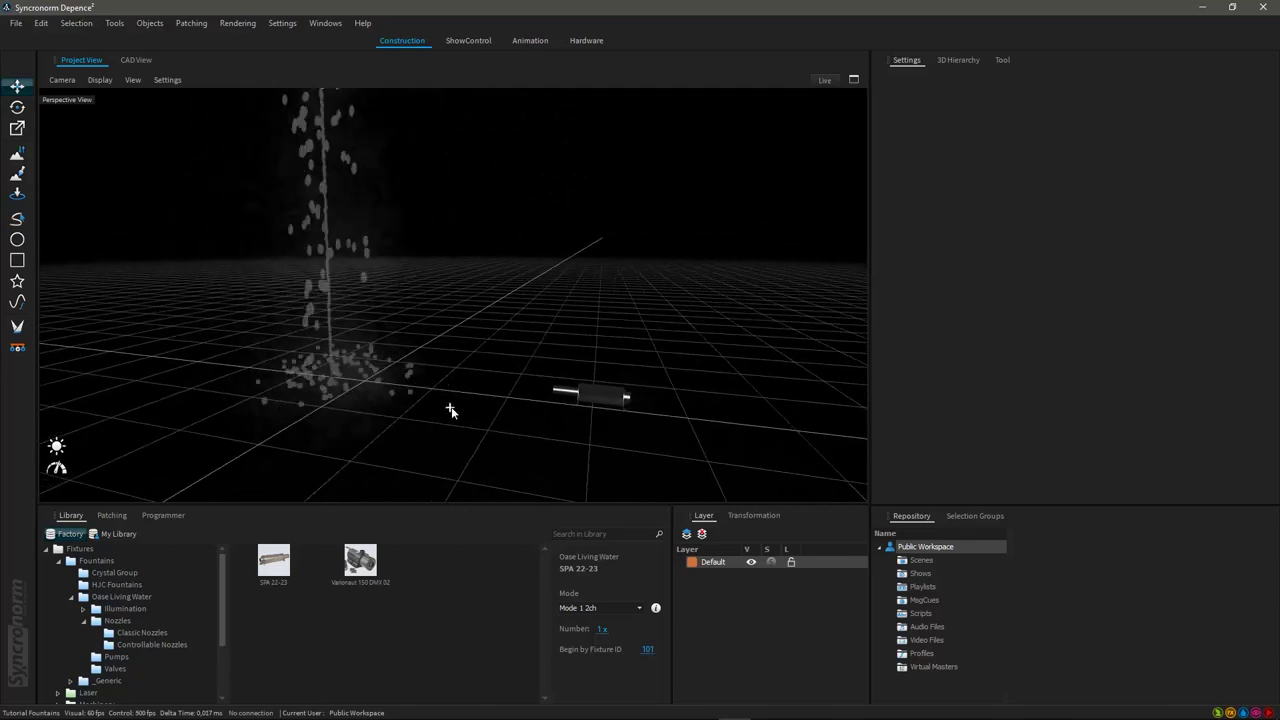
click(333, 376)
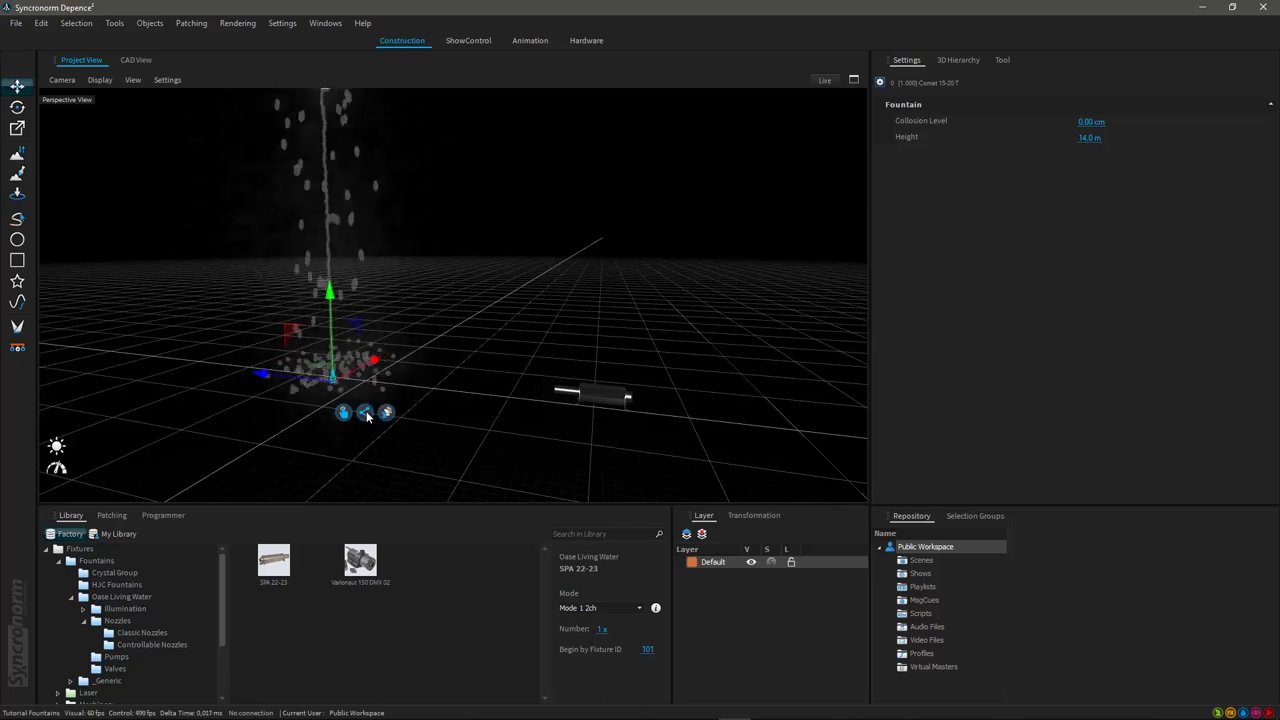
click(366, 413)
drag(418, 422, 601, 400)
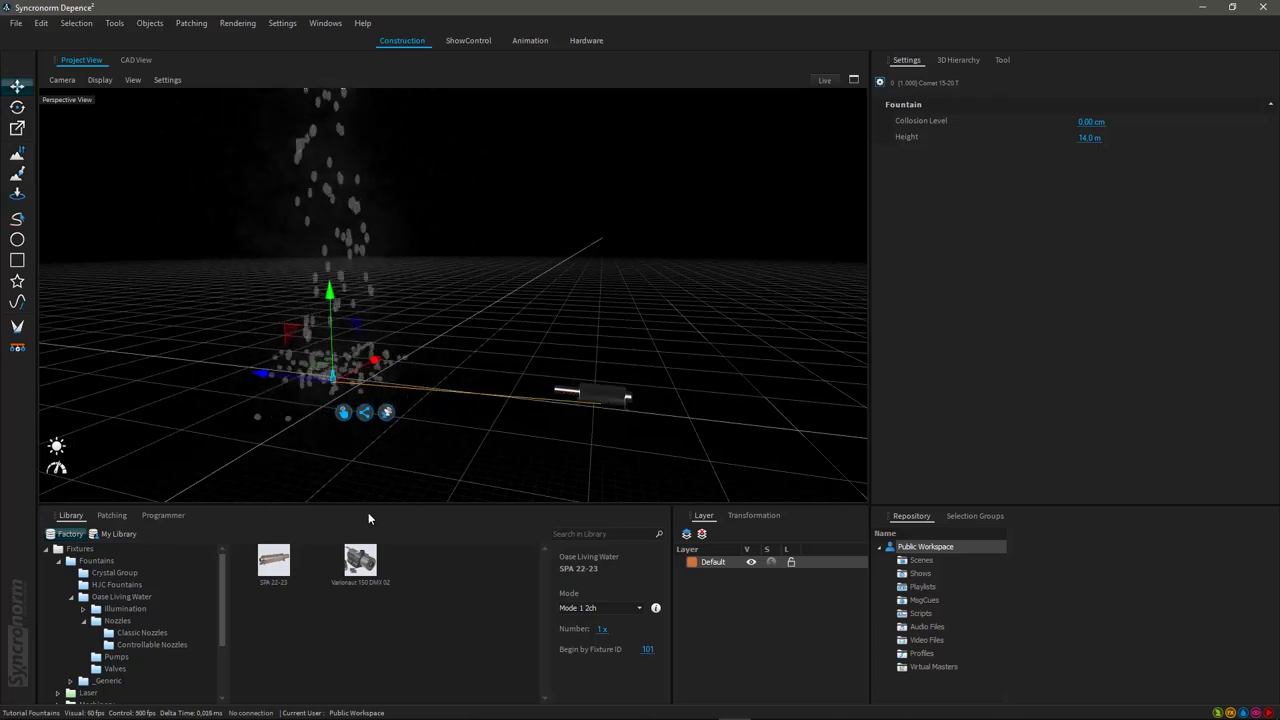
Switch the SPA 22-23 pump on in the Programmer and set its pump speed to 60%
scroll(438, 409, down, 3)
right_drag(437, 413, 263, 408)
click(265, 410)
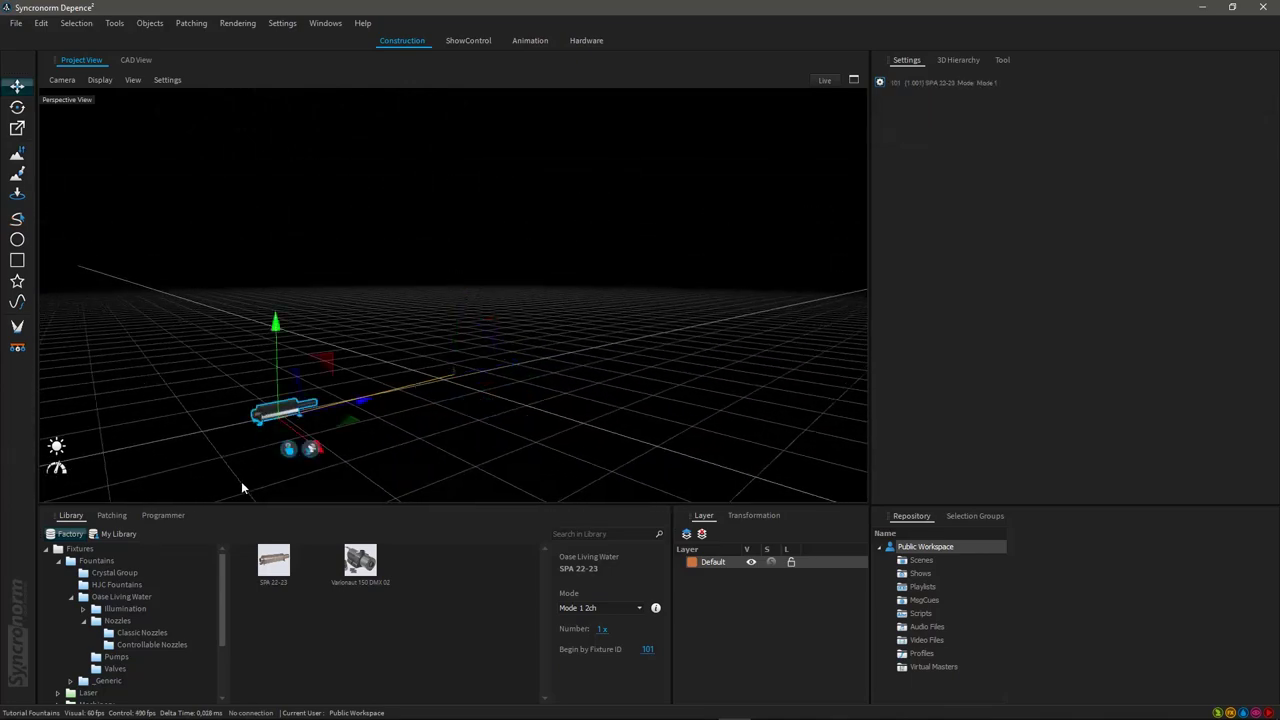
click(163, 515)
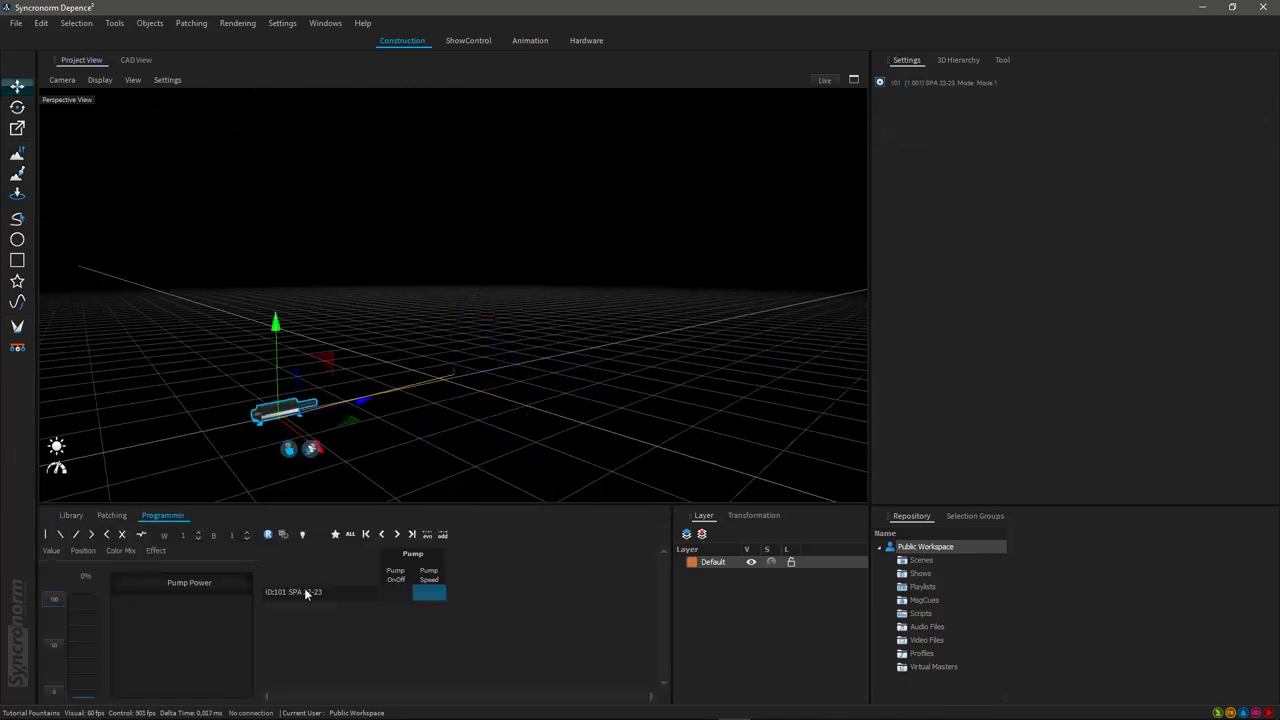
click(399, 593)
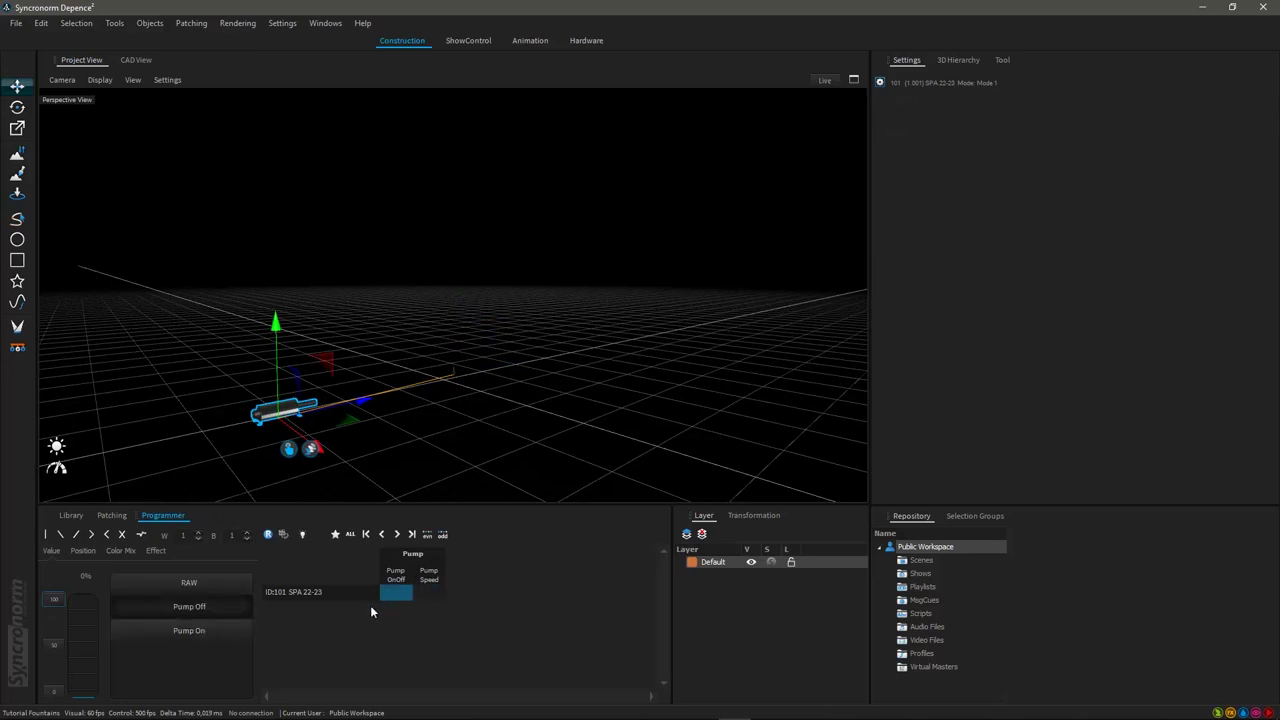
click(188, 632)
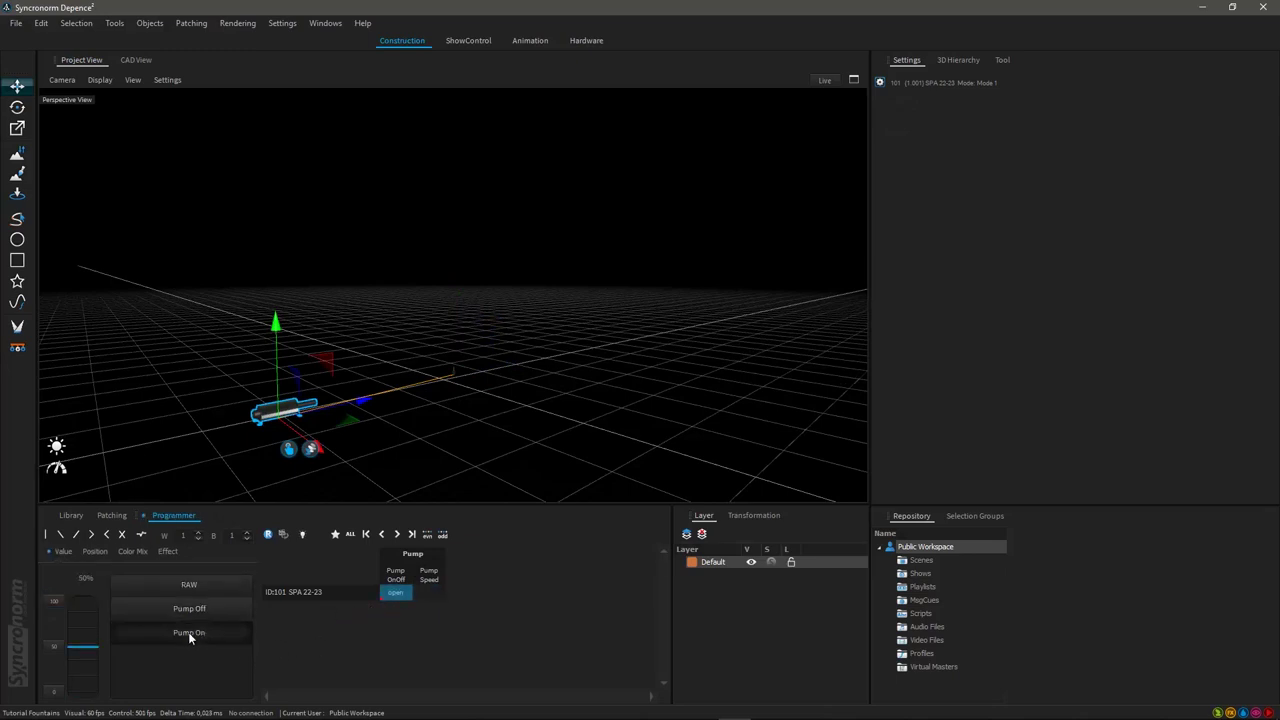
click(427, 594)
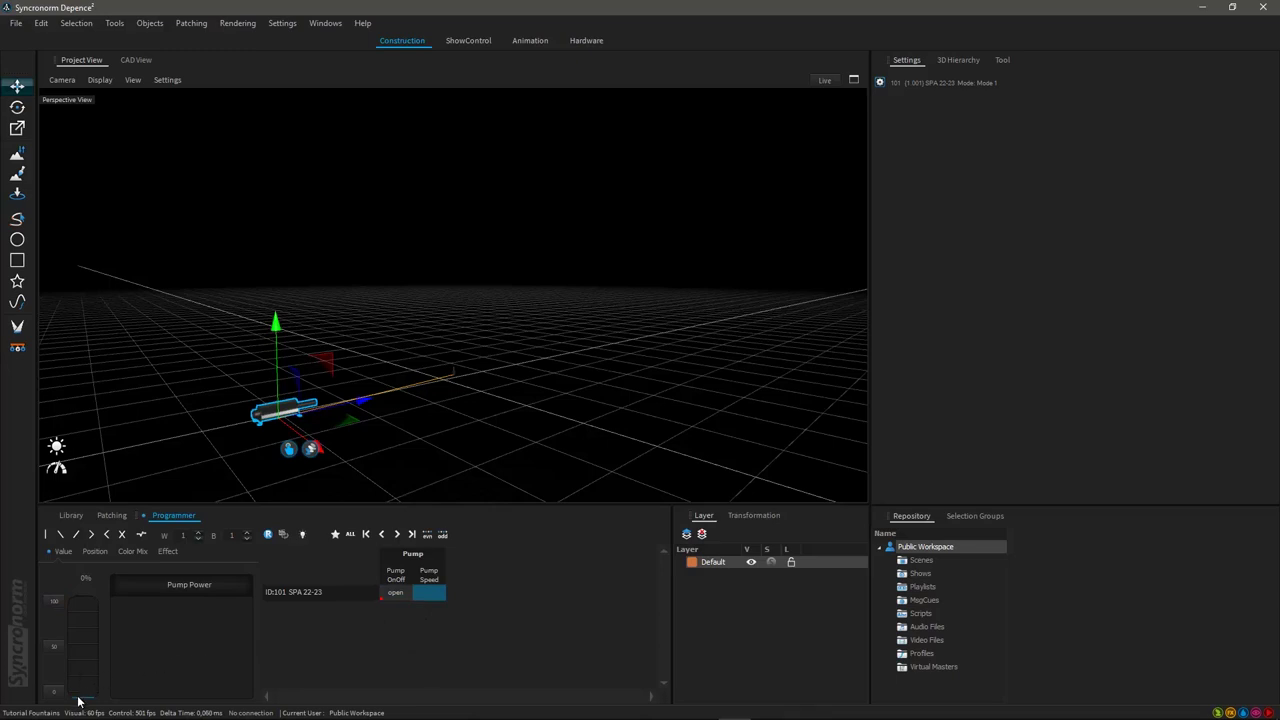
mouse_move(91, 651)
mouse_down()
mouse_move(94, 619)
mouse_move(94, 638)
mouse_up()
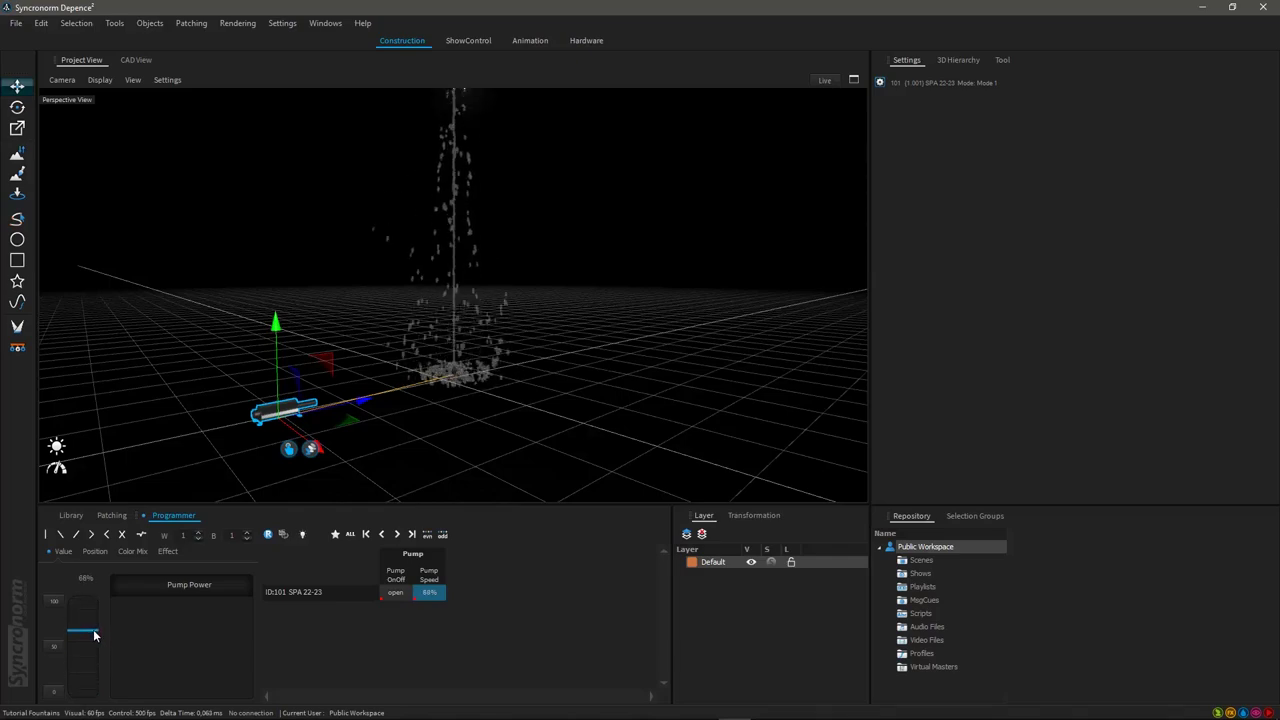
View the running fountain from further away and clear the pump's values in the Programmer
scroll(443, 391, down, 3)
scroll(445, 391, down, 1)
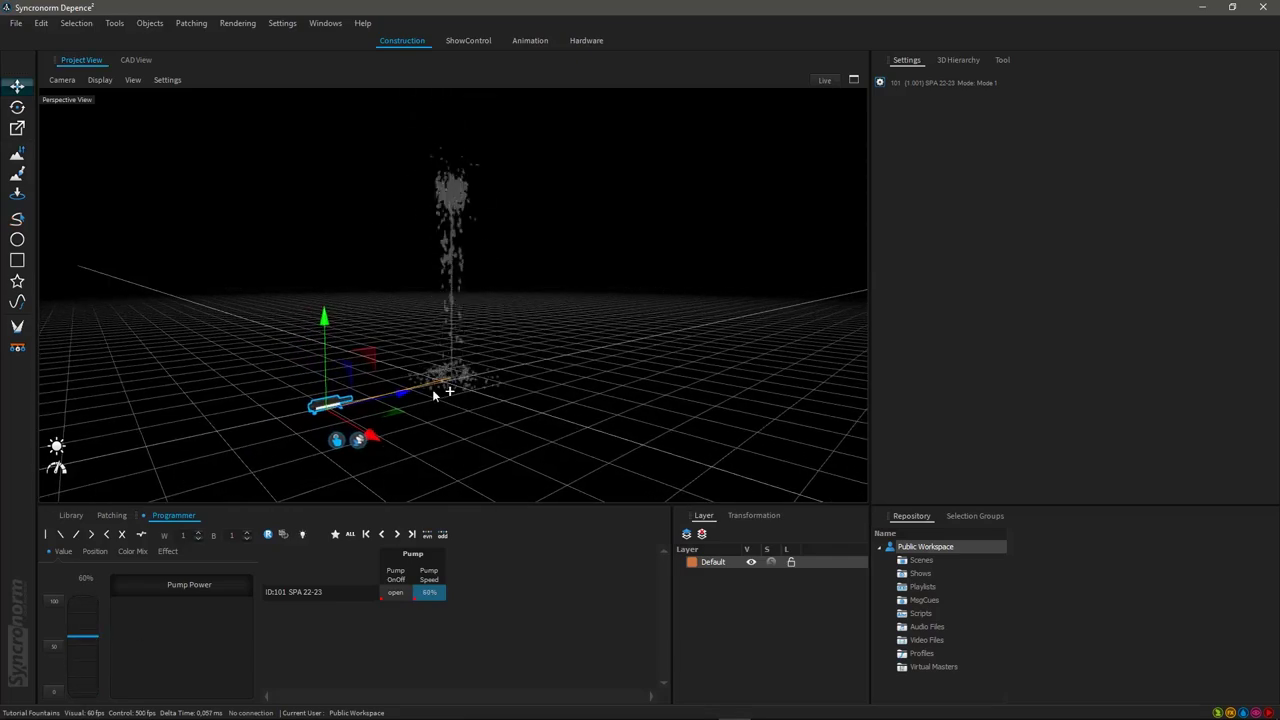
mouse_move(450, 396)
middle_down()
mouse_move(534, 394)
mouse_move(464, 411)
middle_up()
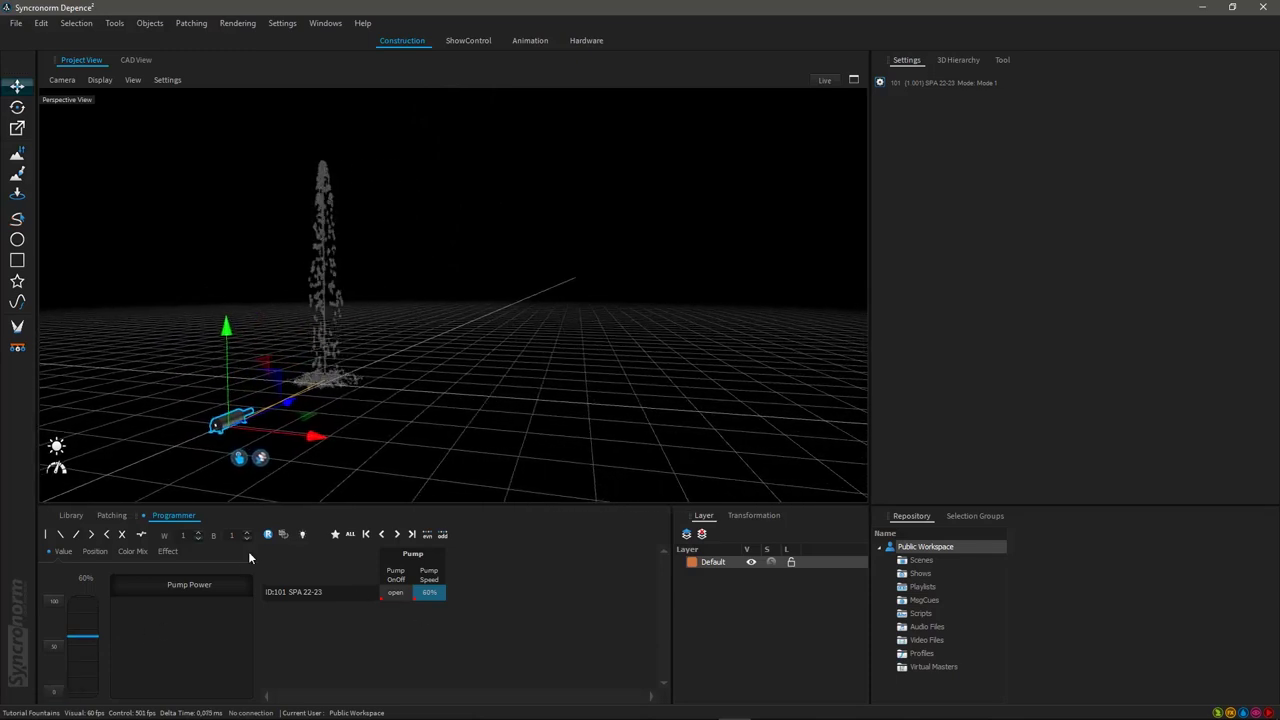
click(283, 534)
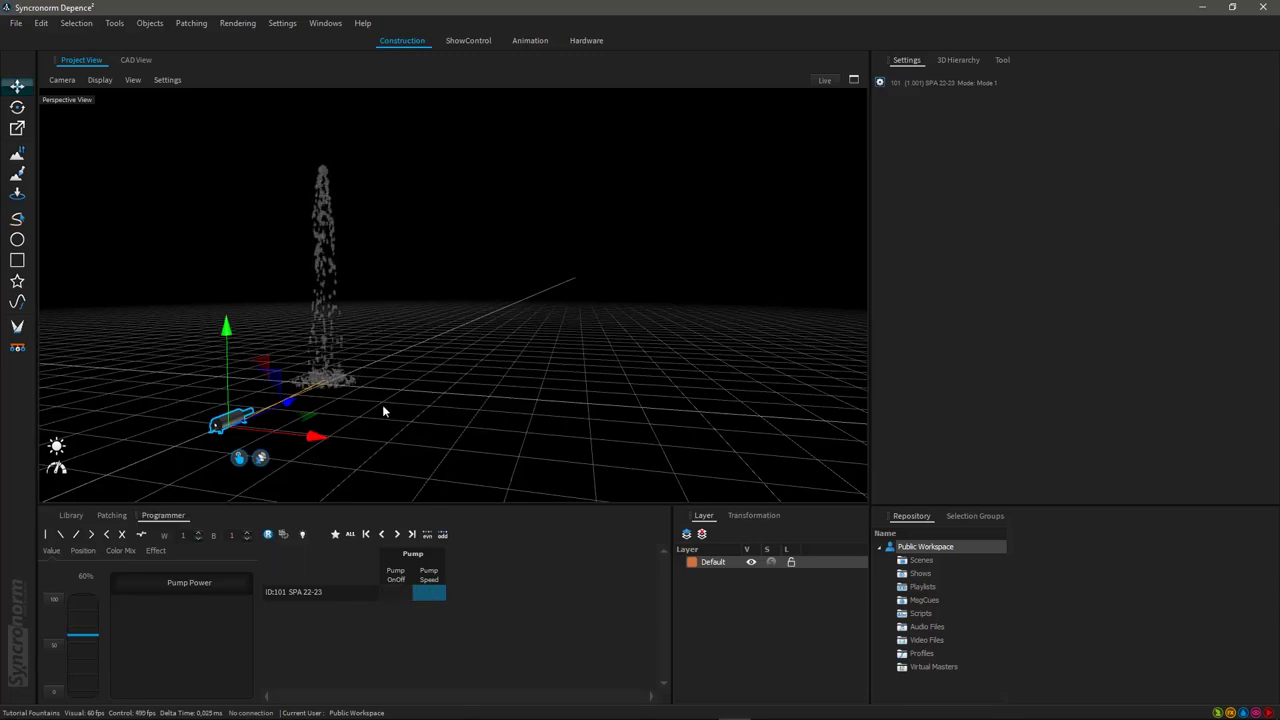
Place two more Comet 15-20 T classic nozzles side by side on the grid, away from the first fountain
mouse_move(449, 406)
right_down()
mouse_move(400, 449)
mouse_move(448, 405)
mouse_move(429, 394)
mouse_move(466, 374)
mouse_move(463, 397)
mouse_move(435, 392)
right_up()
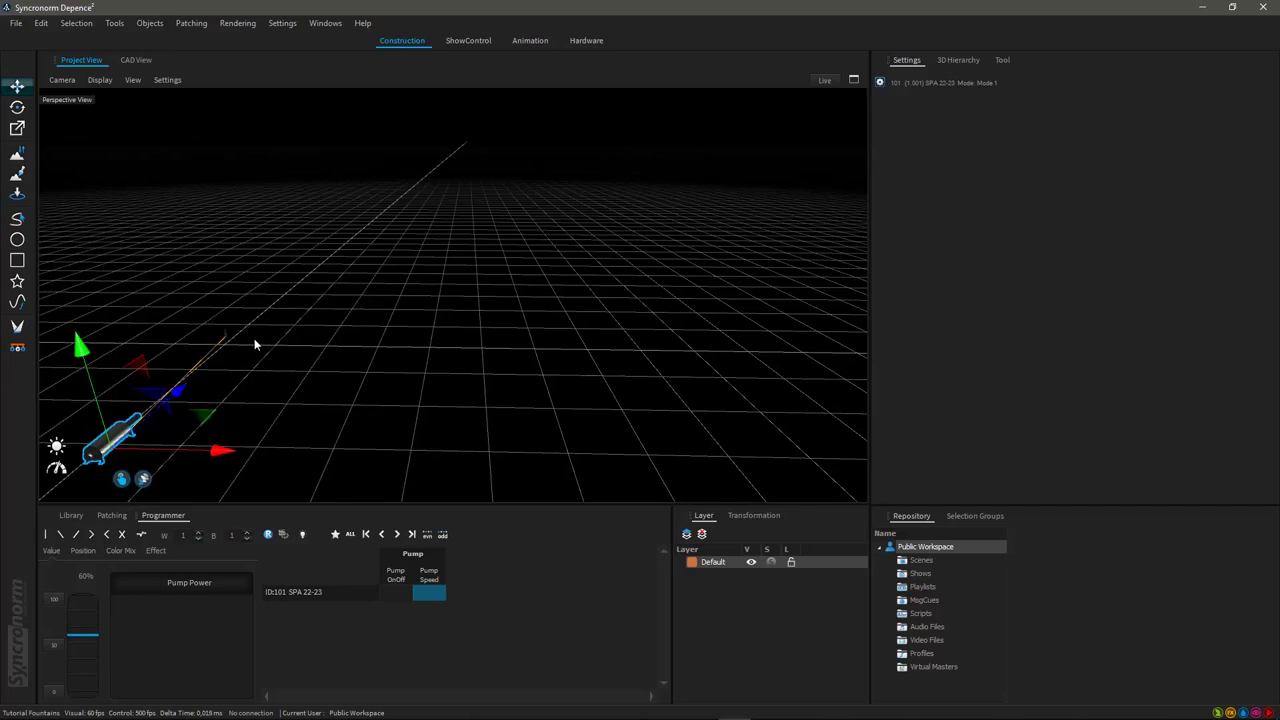
click(72, 515)
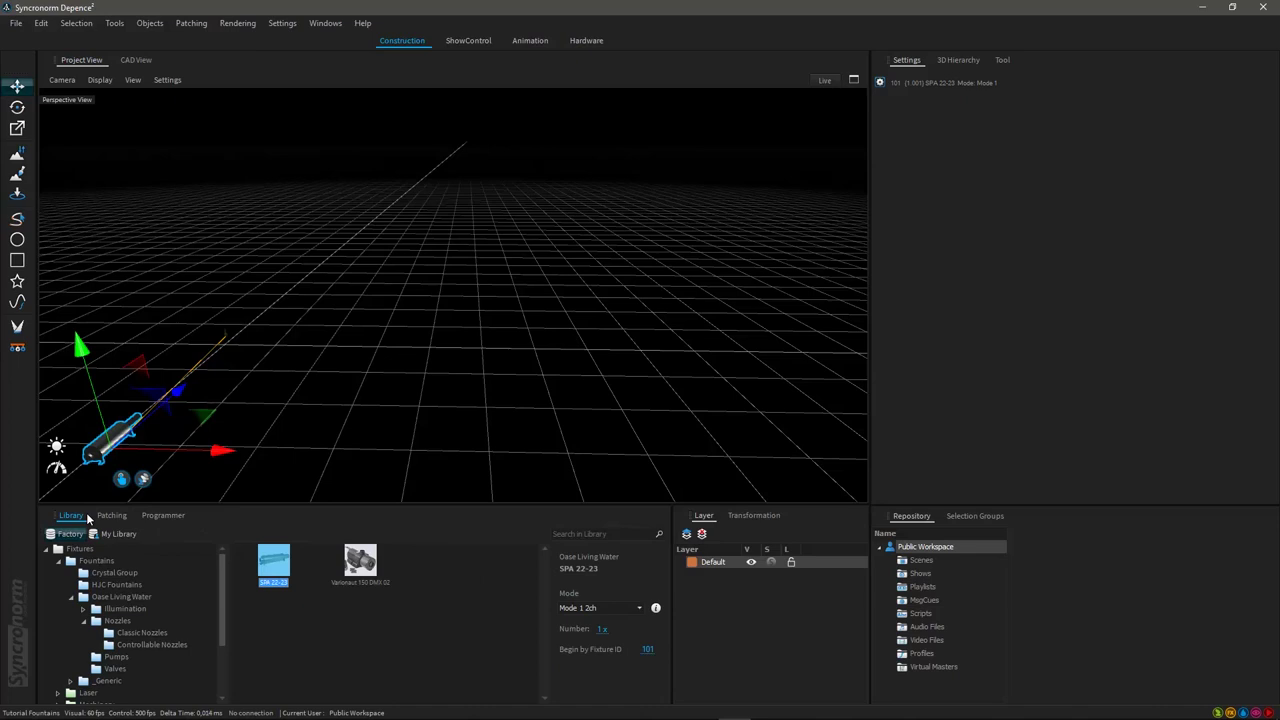
click(125, 636)
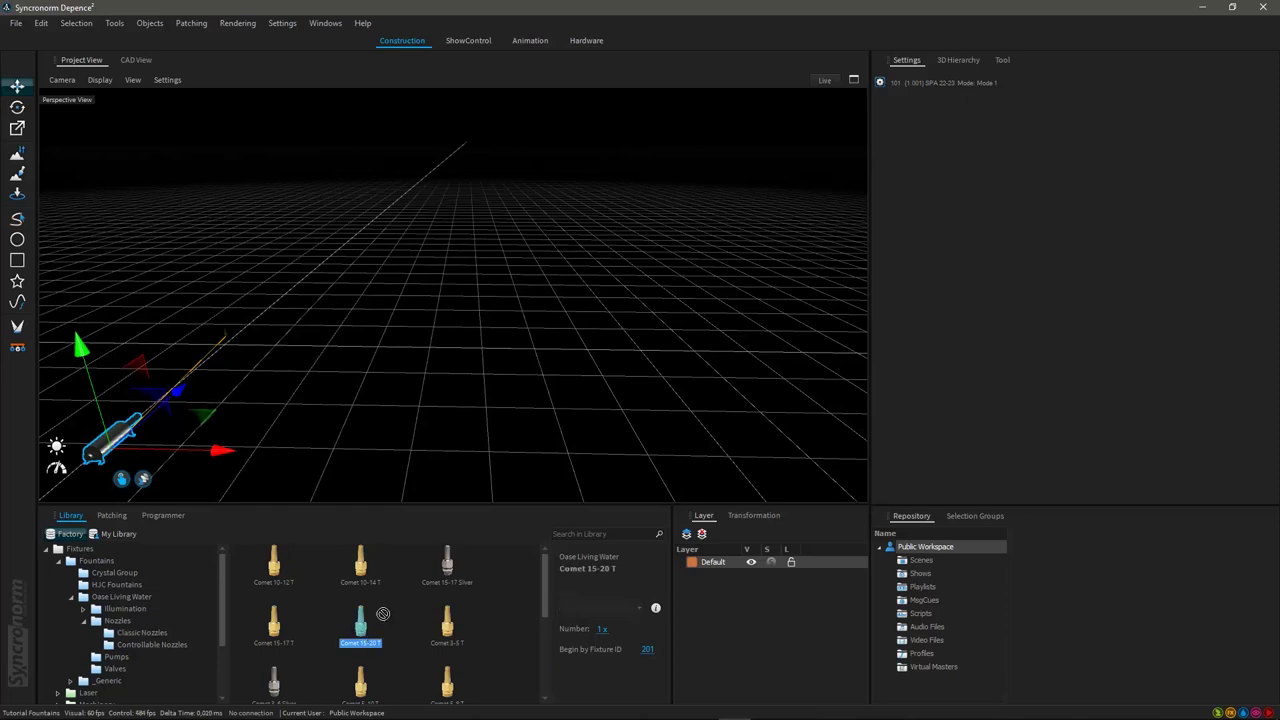
drag(446, 368, 445, 366)
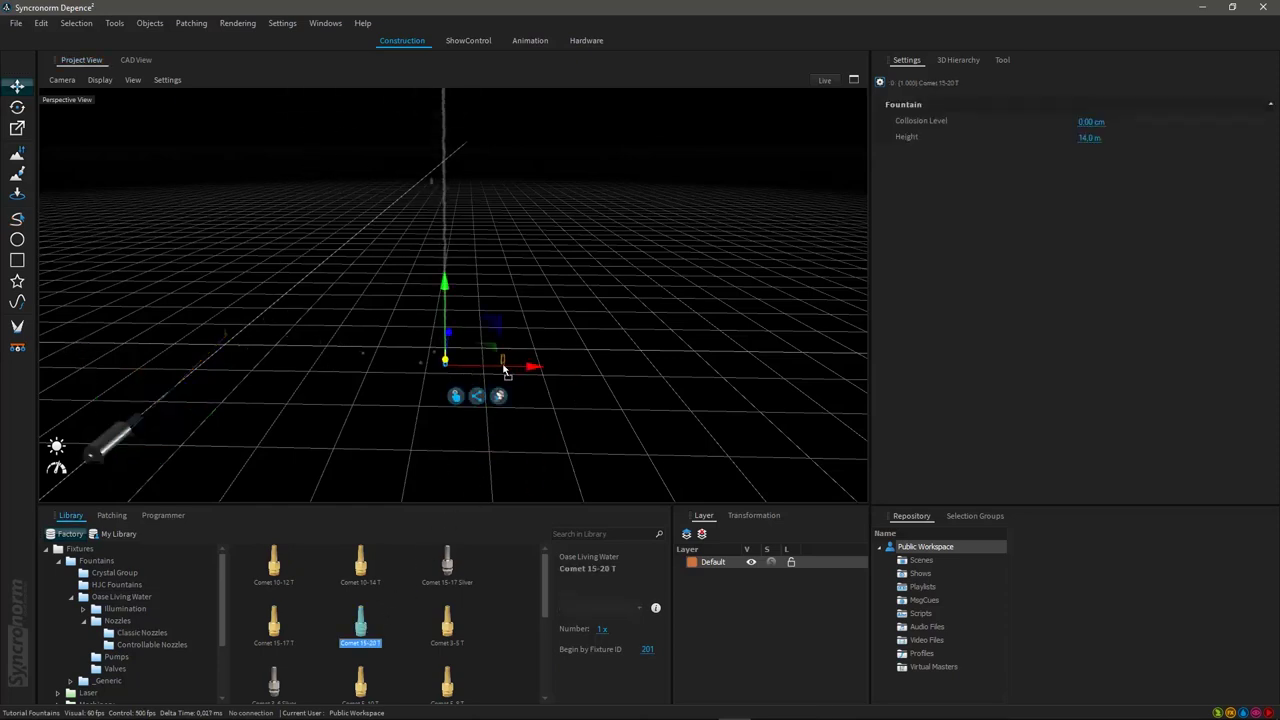
drag(503, 368, 503, 367)
click(616, 347)
scroll(477, 375, up, 2)
middle_drag(480, 388, 478, 379)
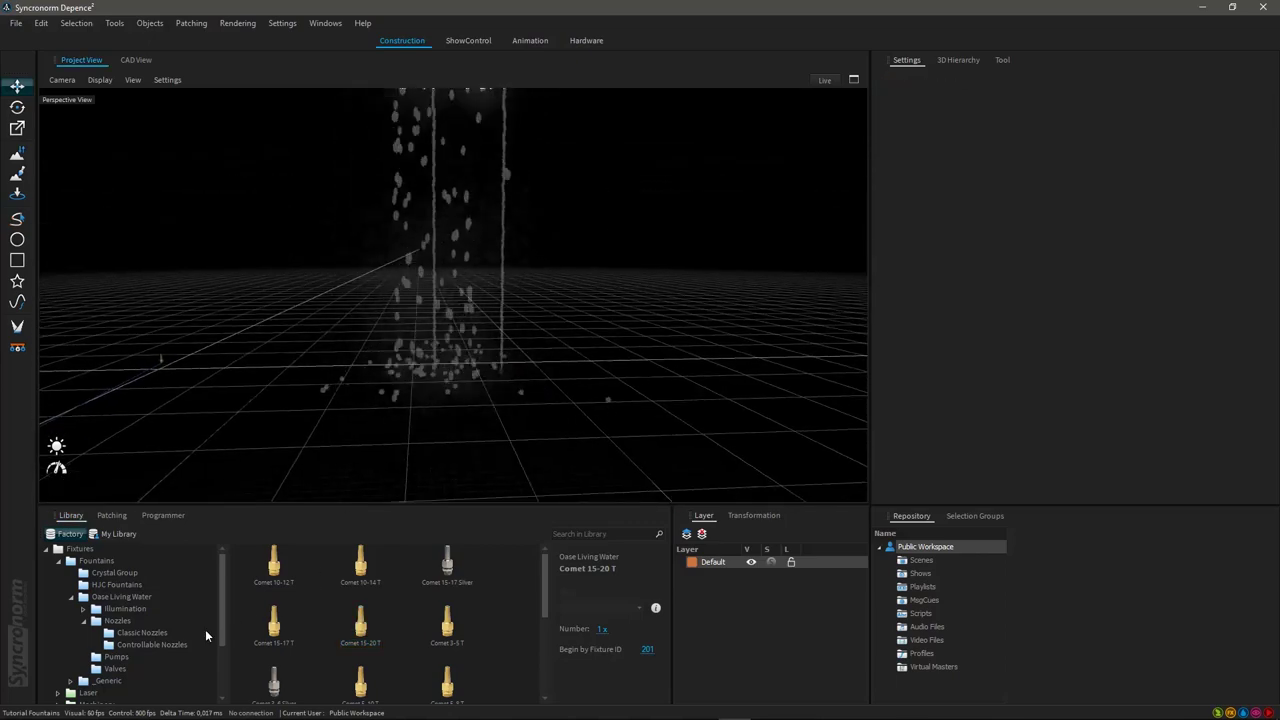
Place a second SPA 22-23 pump on the grid in front of the two new nozzles
click(125, 658)
click(273, 565)
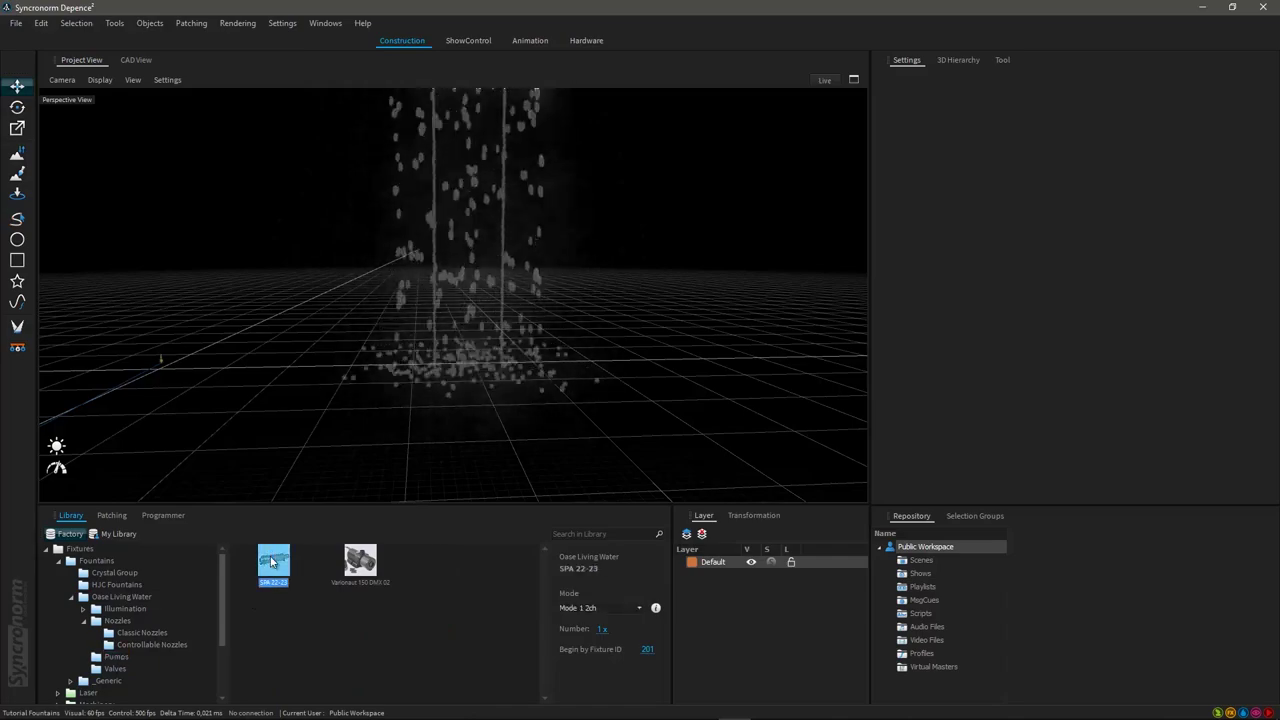
drag(279, 569, 506, 482)
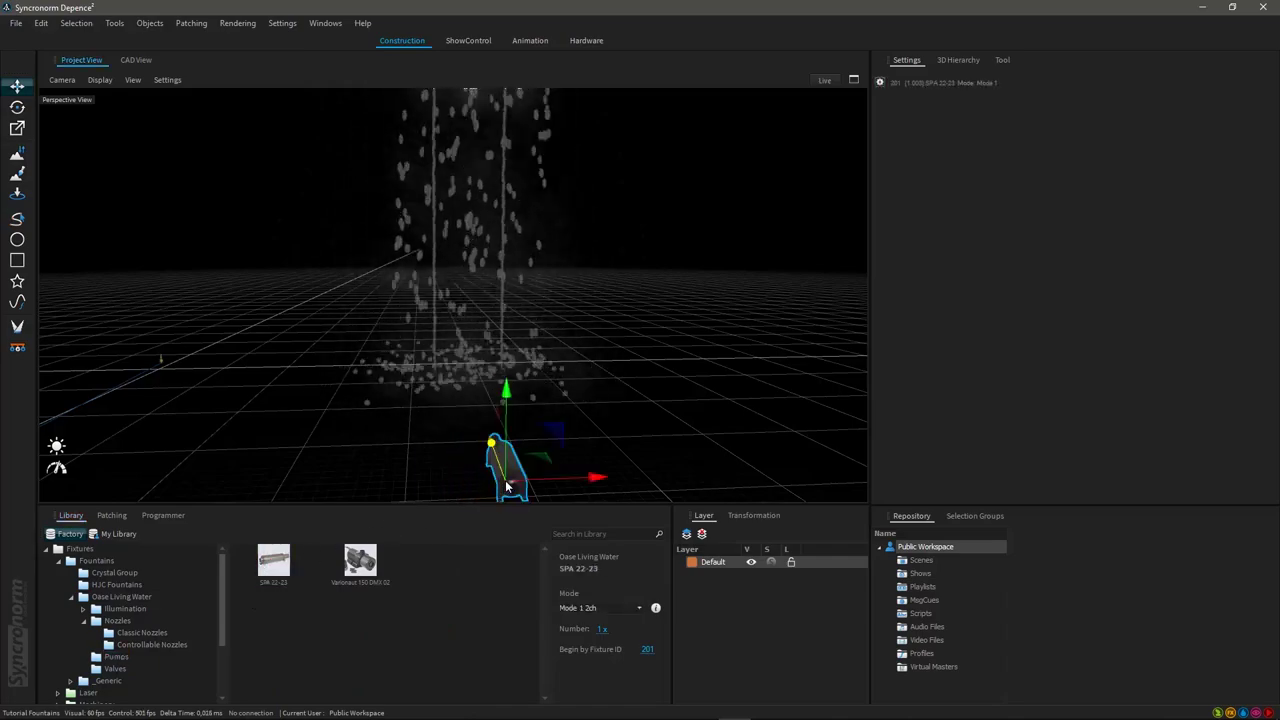
Select both new nozzles and connect them together to the second SPA 22-23 pump
middle_drag(494, 425, 390, 450)
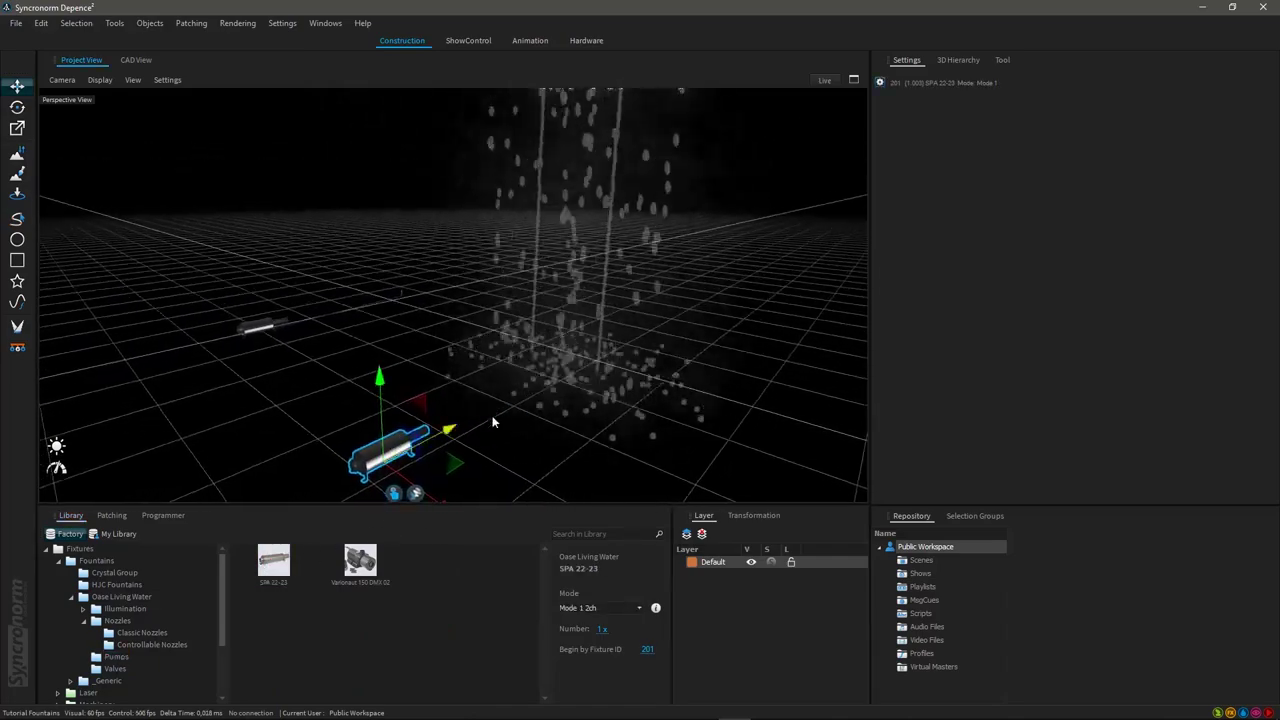
right_drag(568, 428, 531, 390)
click(508, 410)
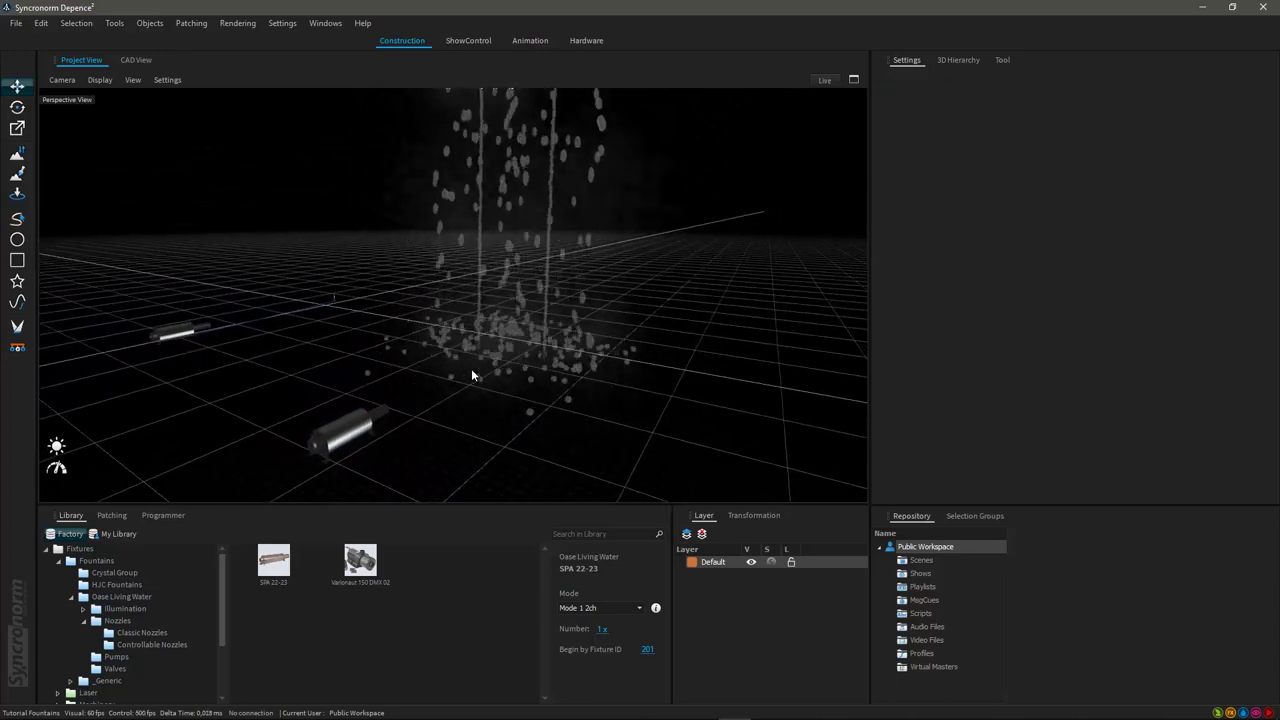
drag(467, 334, 575, 364)
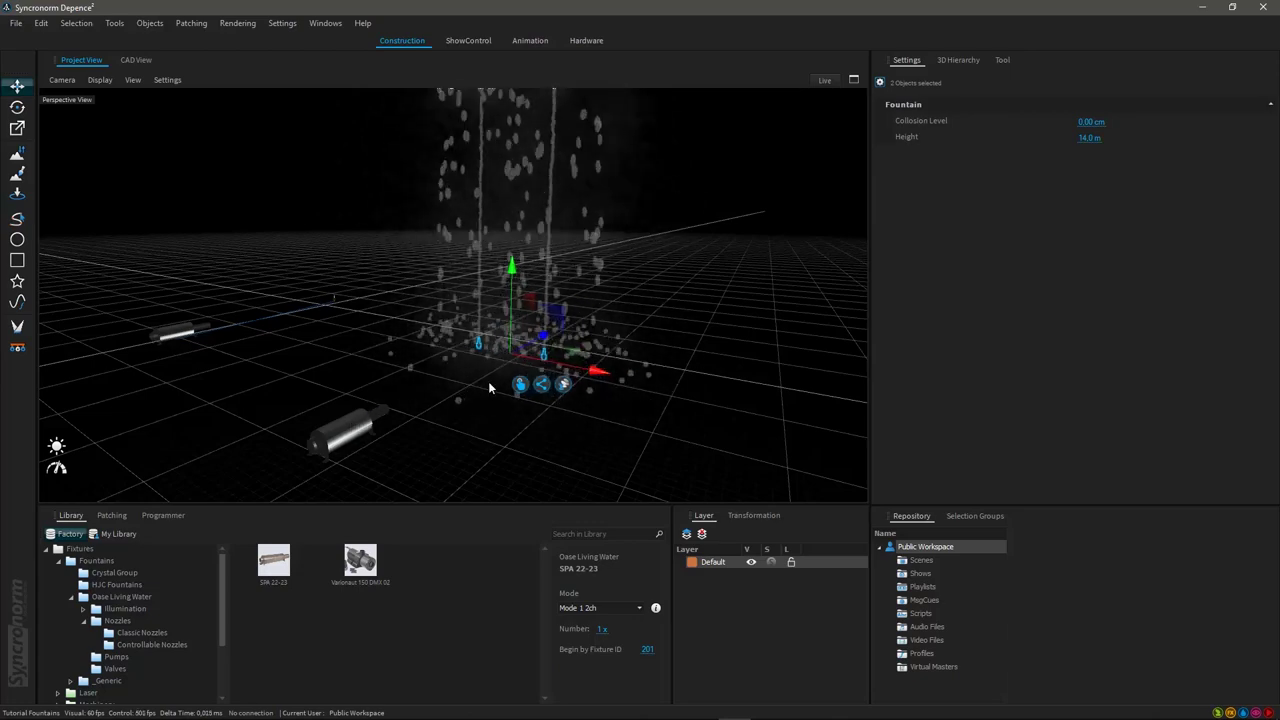
click(540, 385)
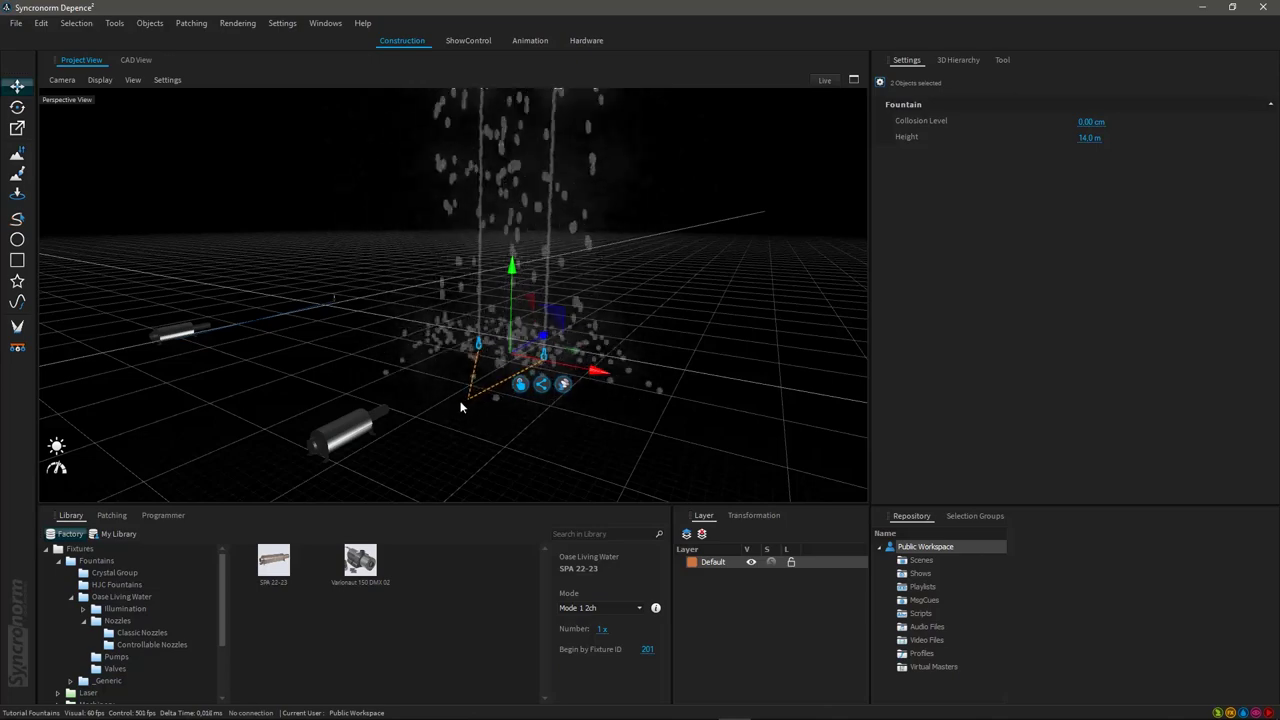
drag(344, 446, 347, 445)
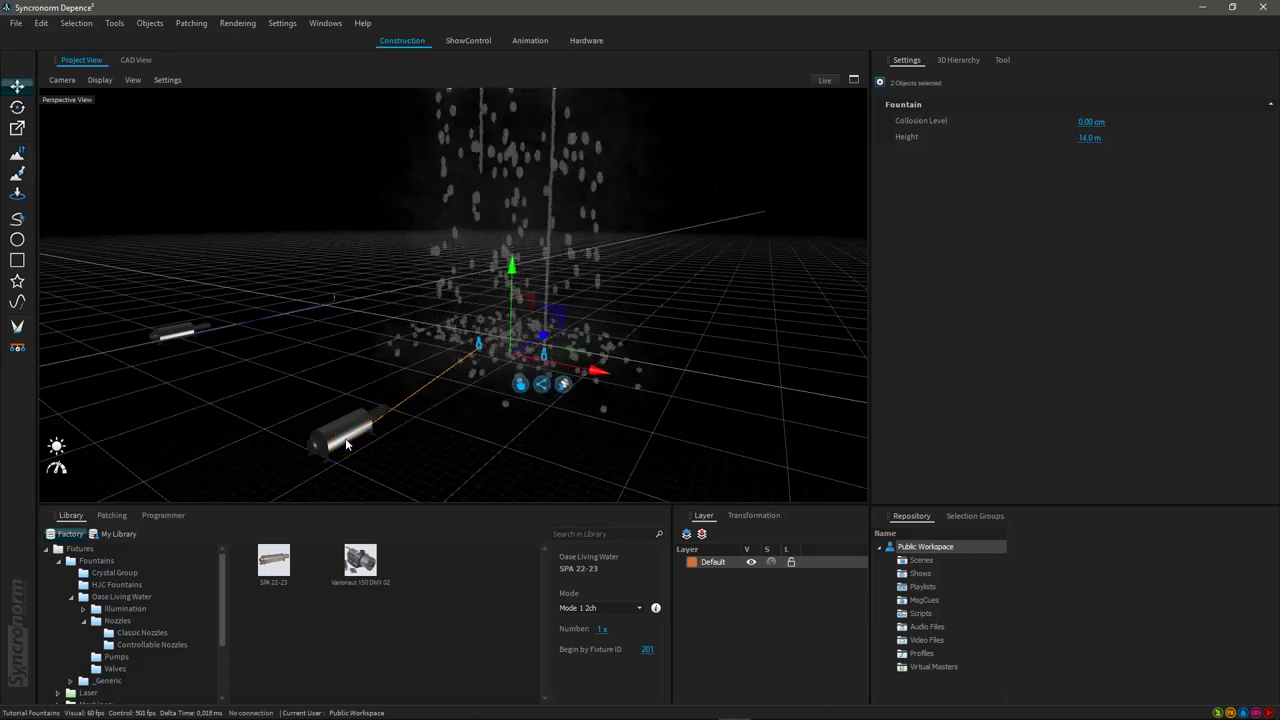
Disconnect the two selected nozzles from the second pump
right_click(476, 348)
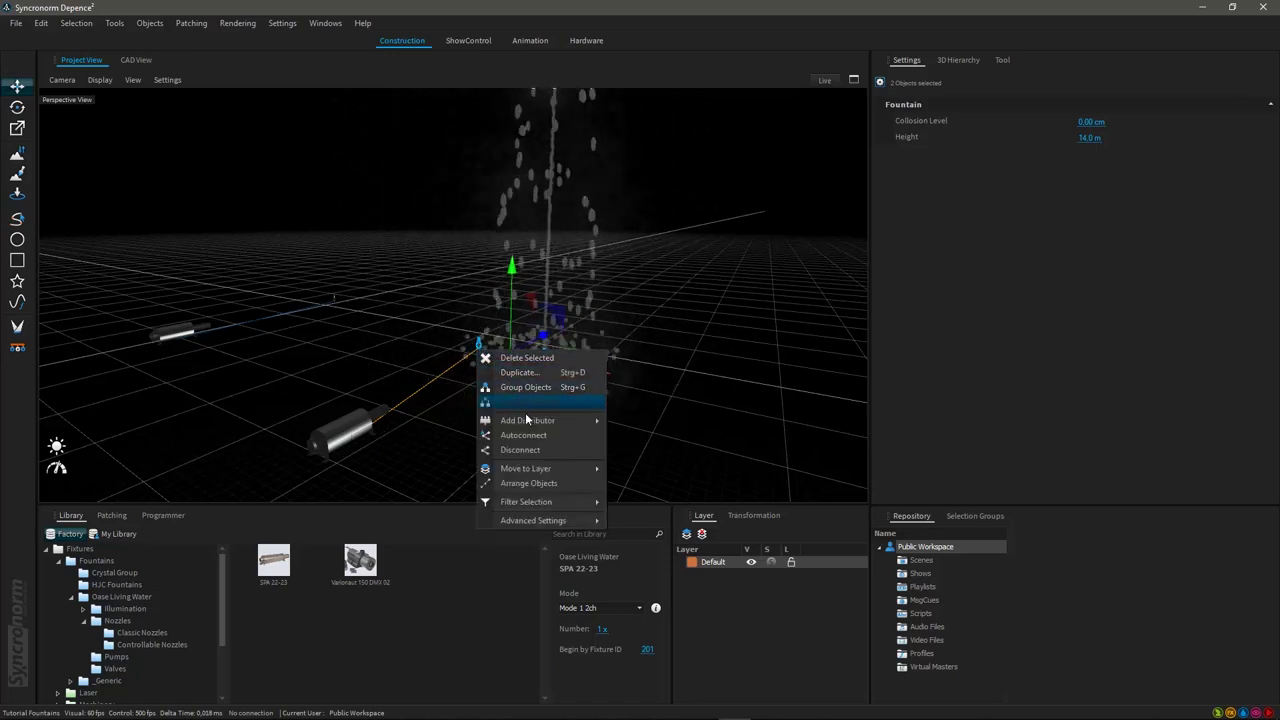
click(529, 451)
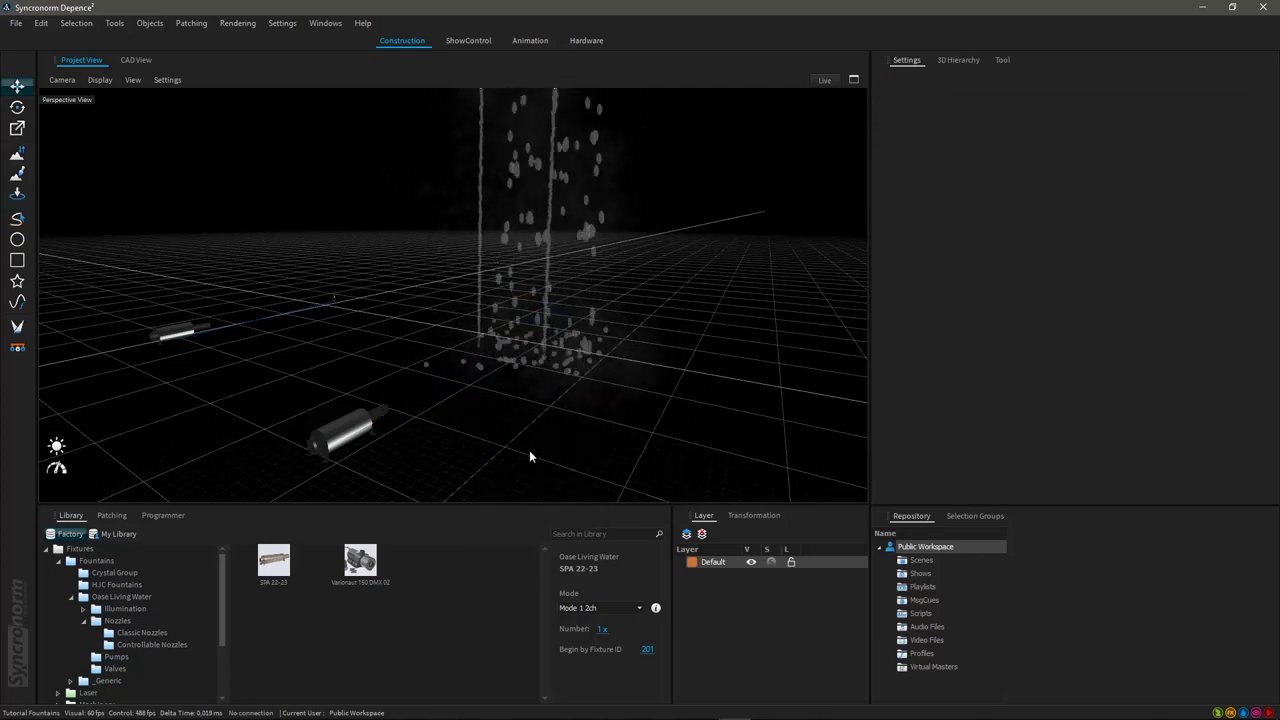
Add a water distributor on the grid between the two unconnected nozzles and the second pump
mouse_move(459, 400)
middle_down()
mouse_move(519, 414)
mouse_move(455, 376)
middle_up()
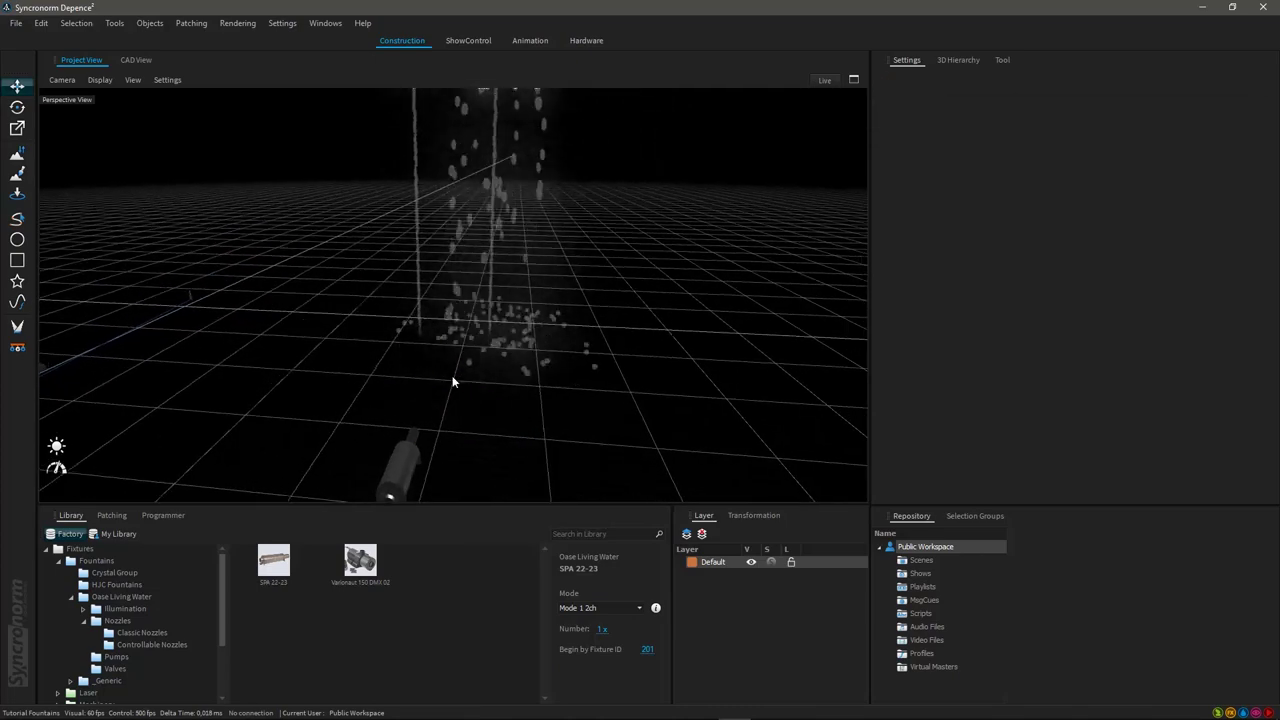
right_click(443, 374)
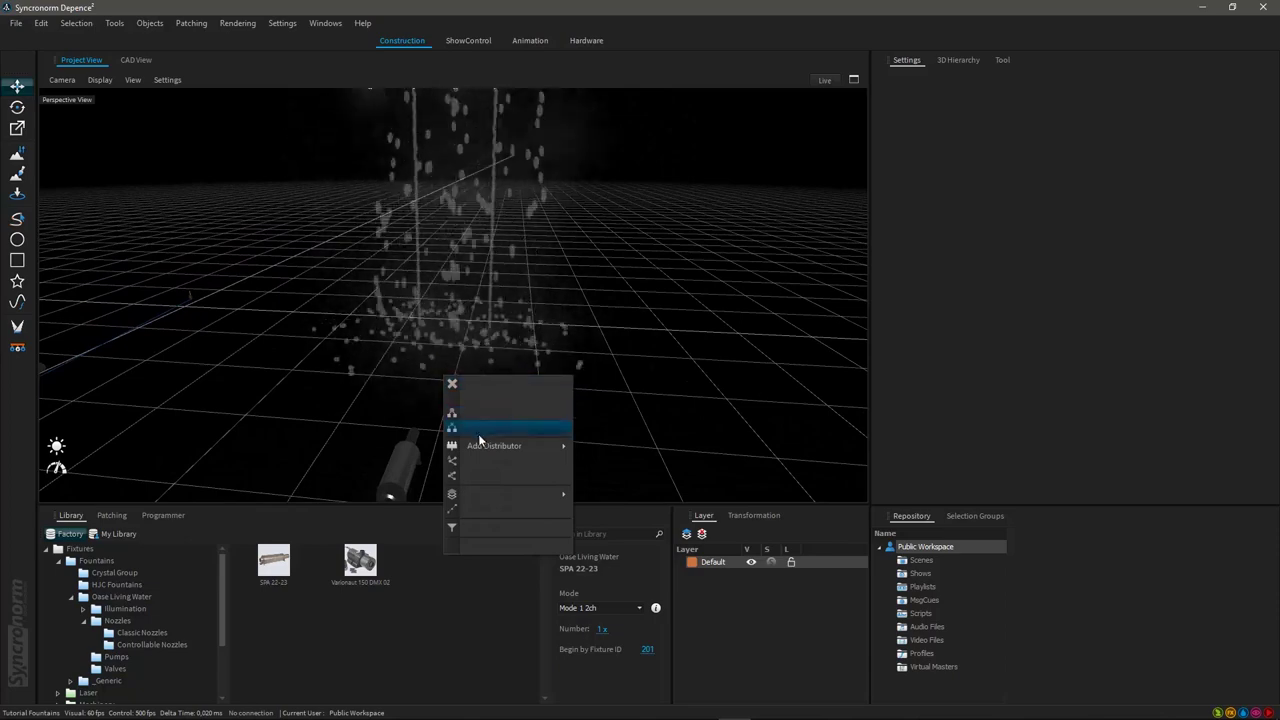
mouse_move(486, 450)
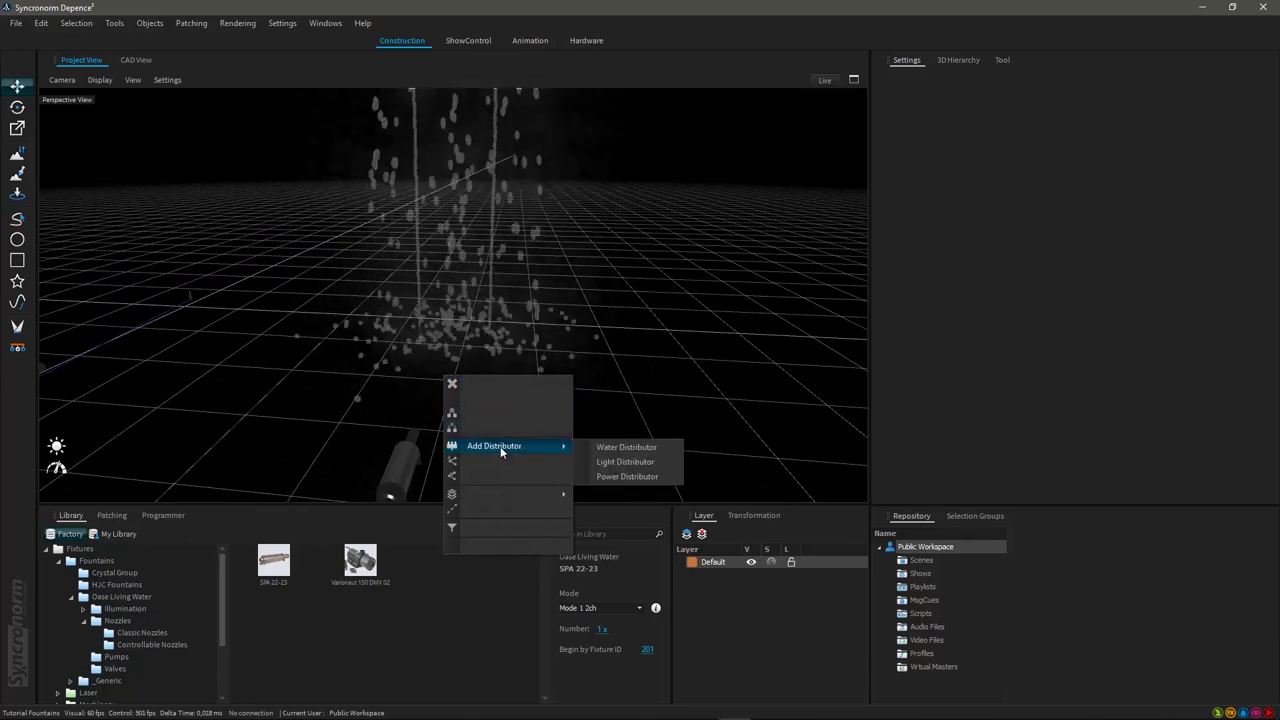
click(630, 448)
Connect both nozzles of the second fountain to the water distributor
scroll(457, 373, up, 2)
middle_drag(457, 383, 426, 395)
drag(423, 293, 446, 378)
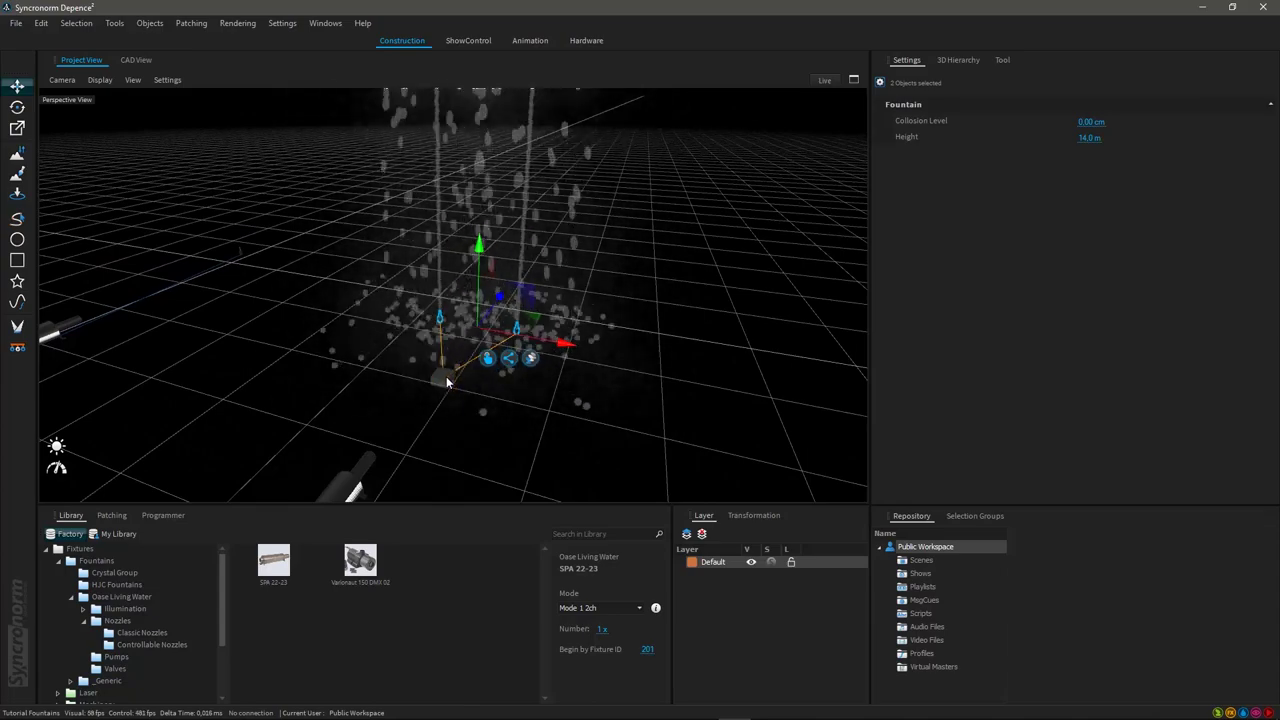
Connect the water distributor to the second SPA 22-23 pump and clear the selection
scroll(481, 299, down, 1)
middle_drag(444, 382, 474, 337)
drag(504, 356, 383, 430)
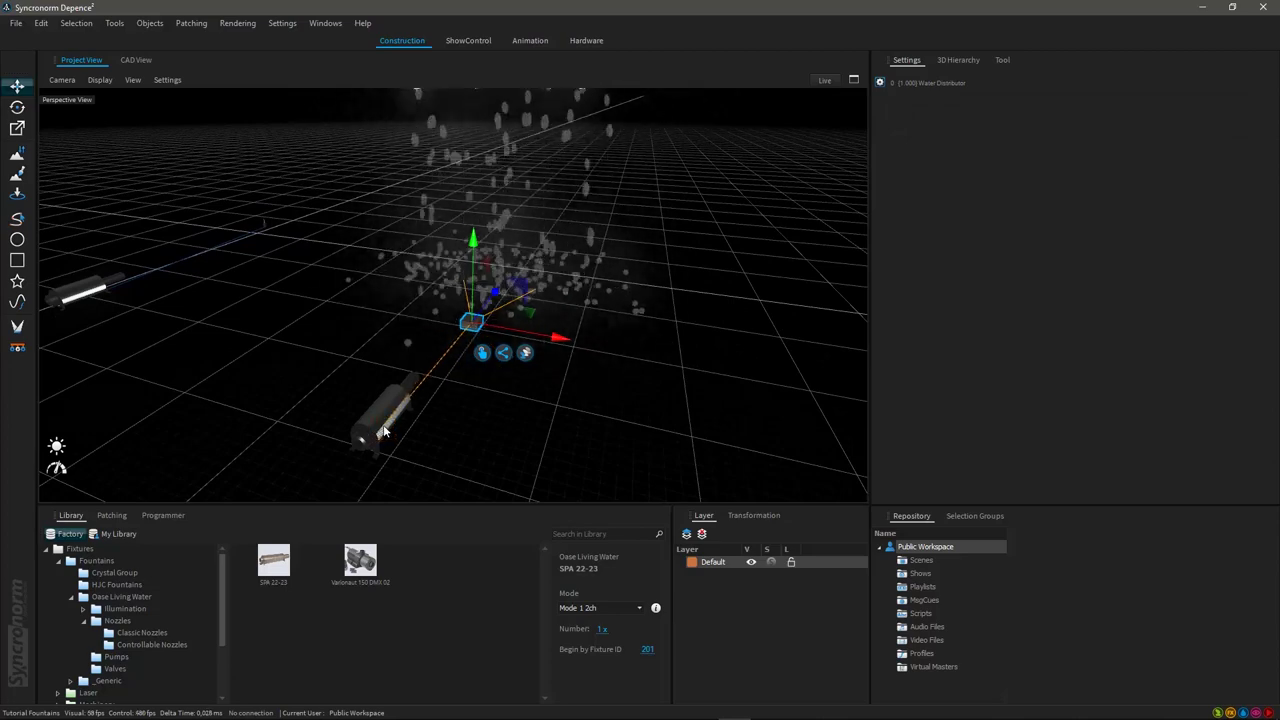
click(470, 431)
mouse_move(508, 374)
right_down()
mouse_move(486, 363)
mouse_move(490, 390)
mouse_move(409, 408)
right_up()
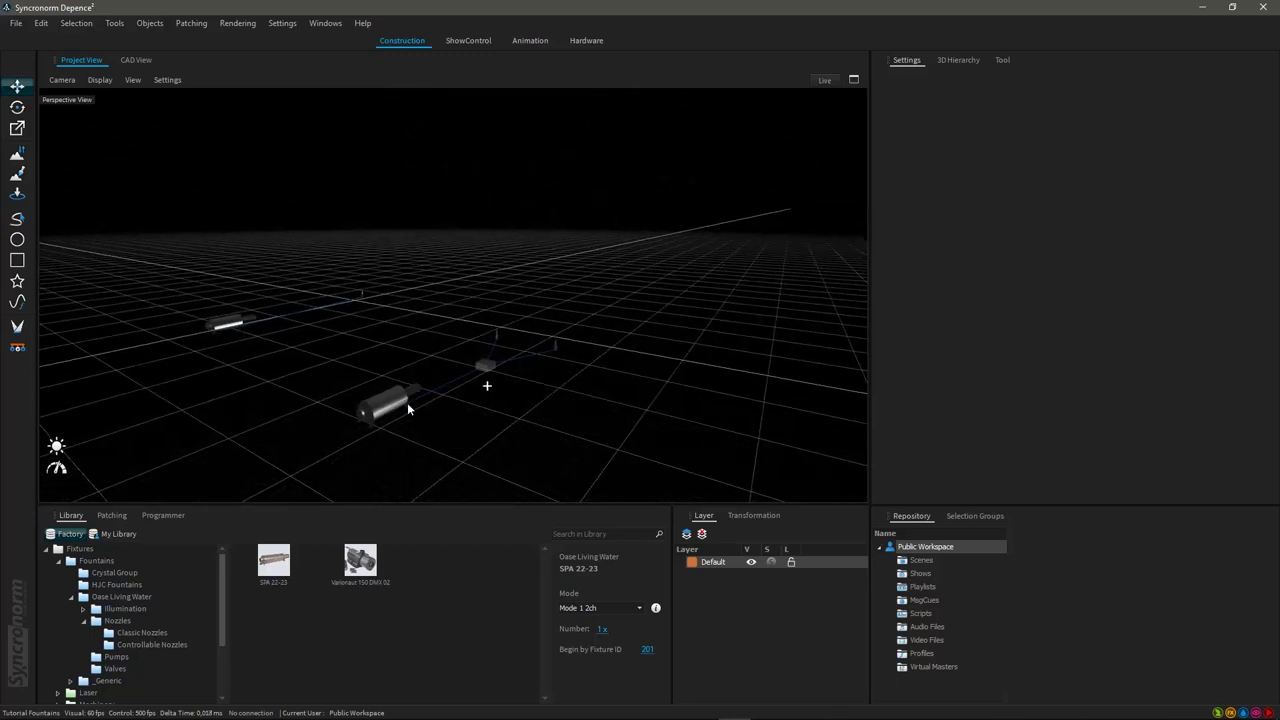
Turn on the second SPA 22-23 pump and set its pump speed to 57%
click(163, 515)
click(398, 594)
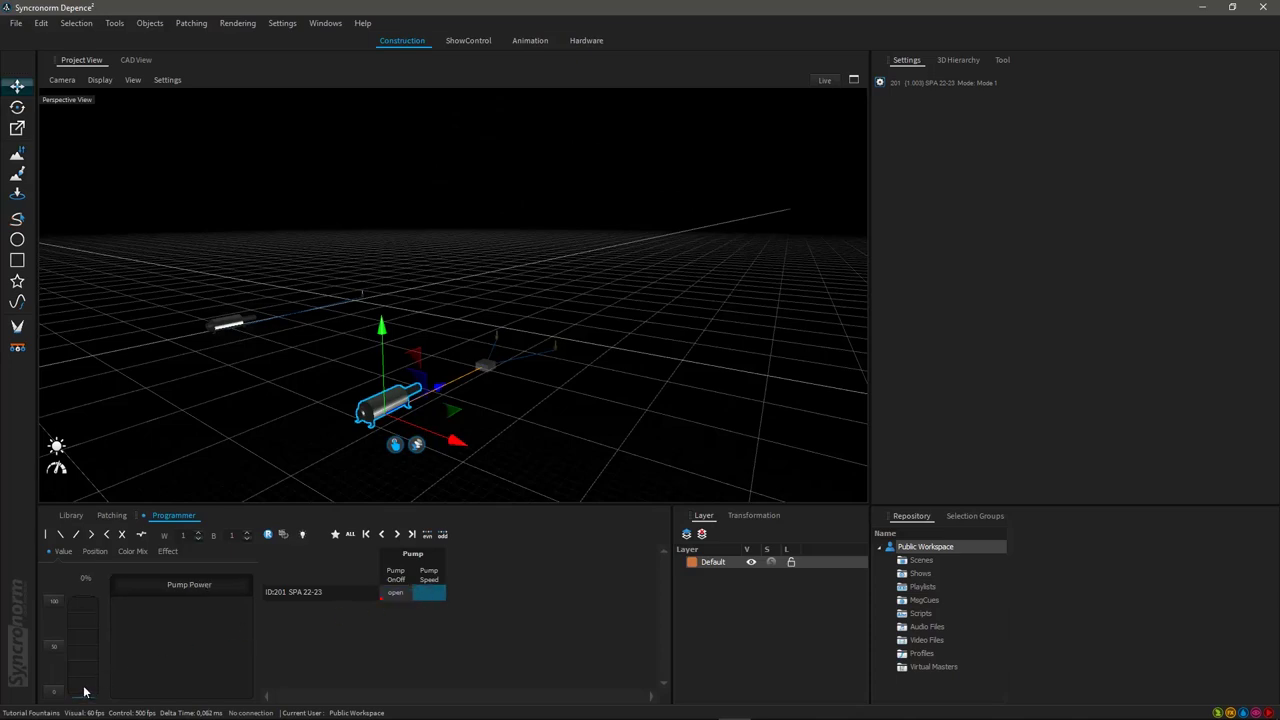
drag(99, 623, 100, 627)
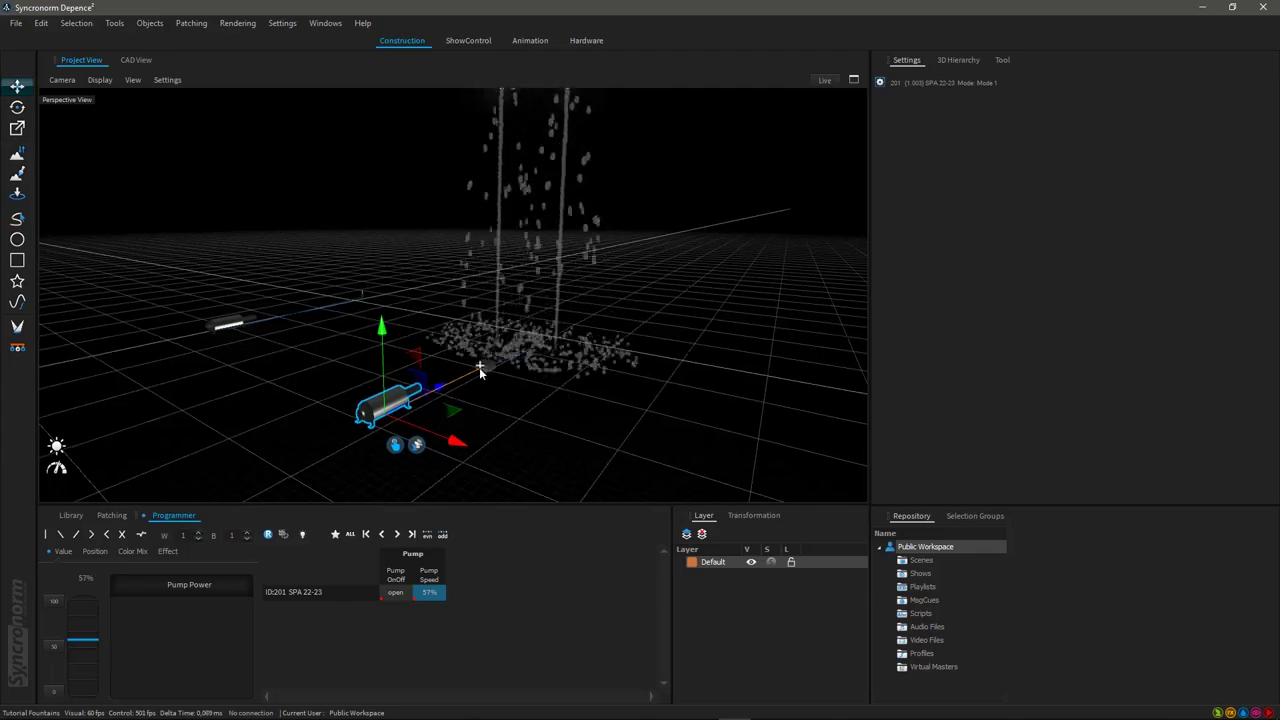
middle_drag(479, 366, 417, 388)
scroll(420, 385, down, 4)
right_drag(431, 413, 390, 393)
click(410, 375)
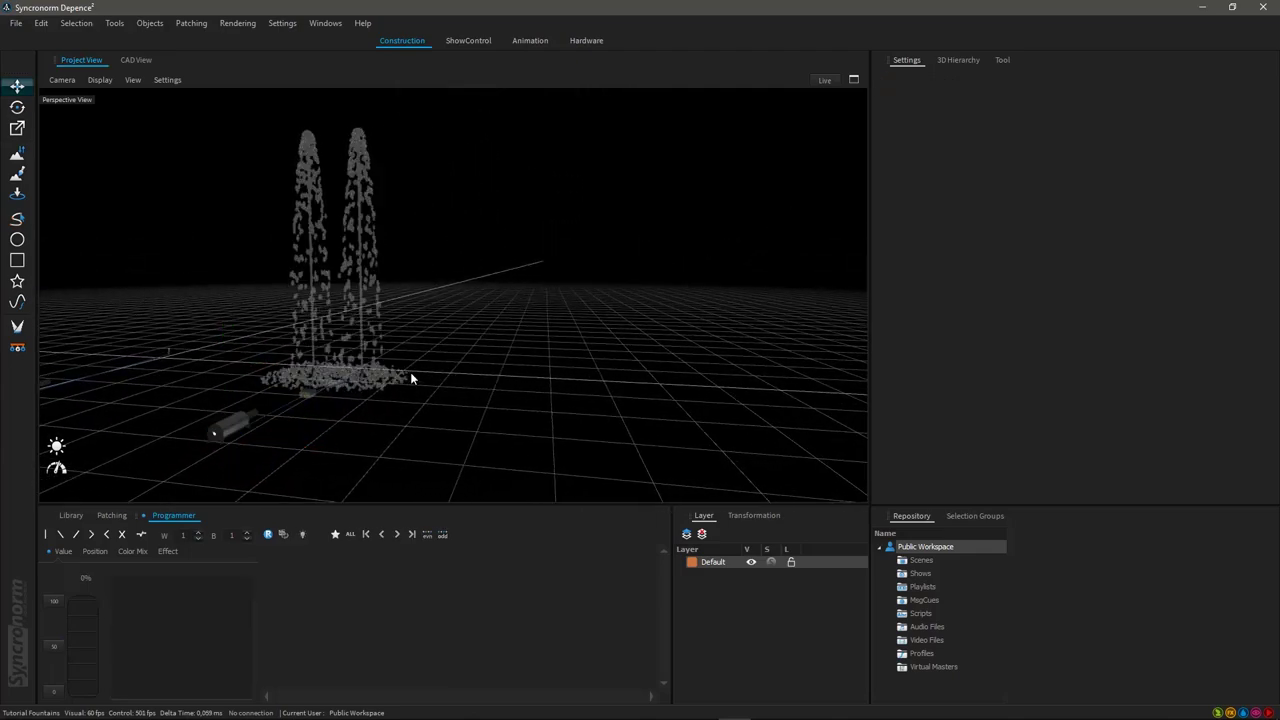
Place another SPA 22-23 pump on the grid beside the pump that feeds the water distributor
right_drag(531, 392, 342, 438)
right_drag(197, 413, 369, 403)
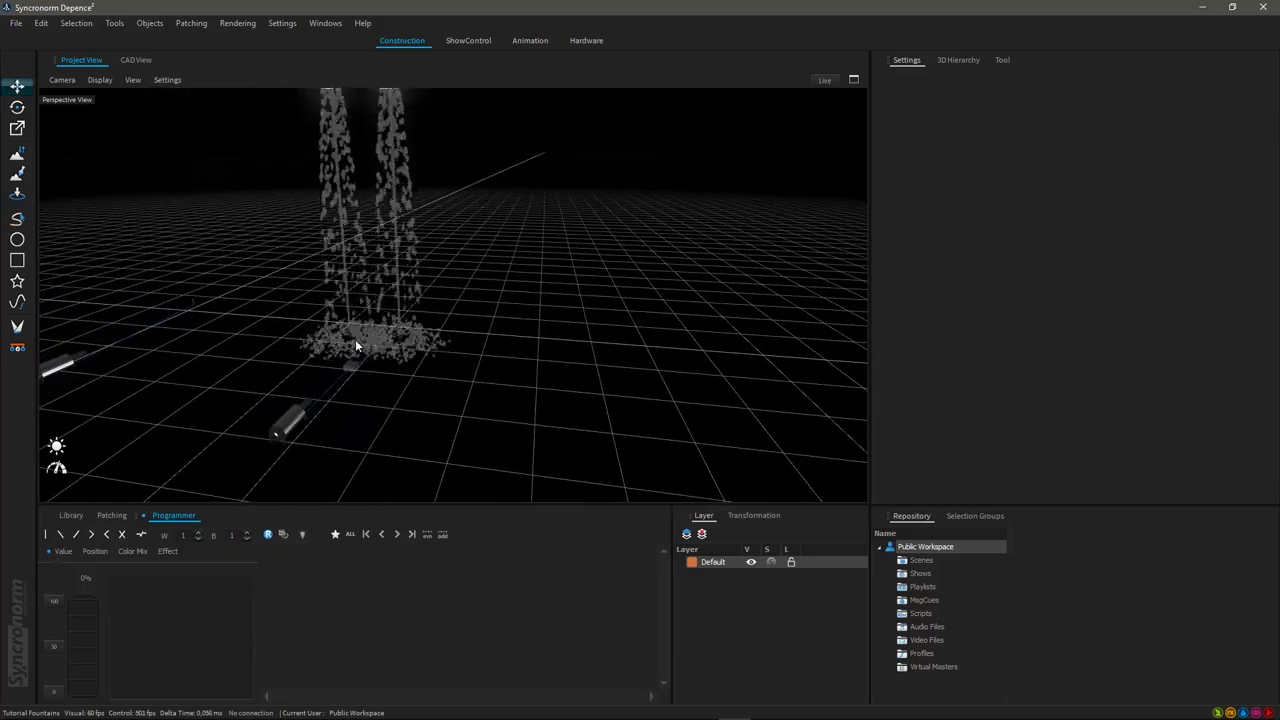
scroll(350, 375, up, 3)
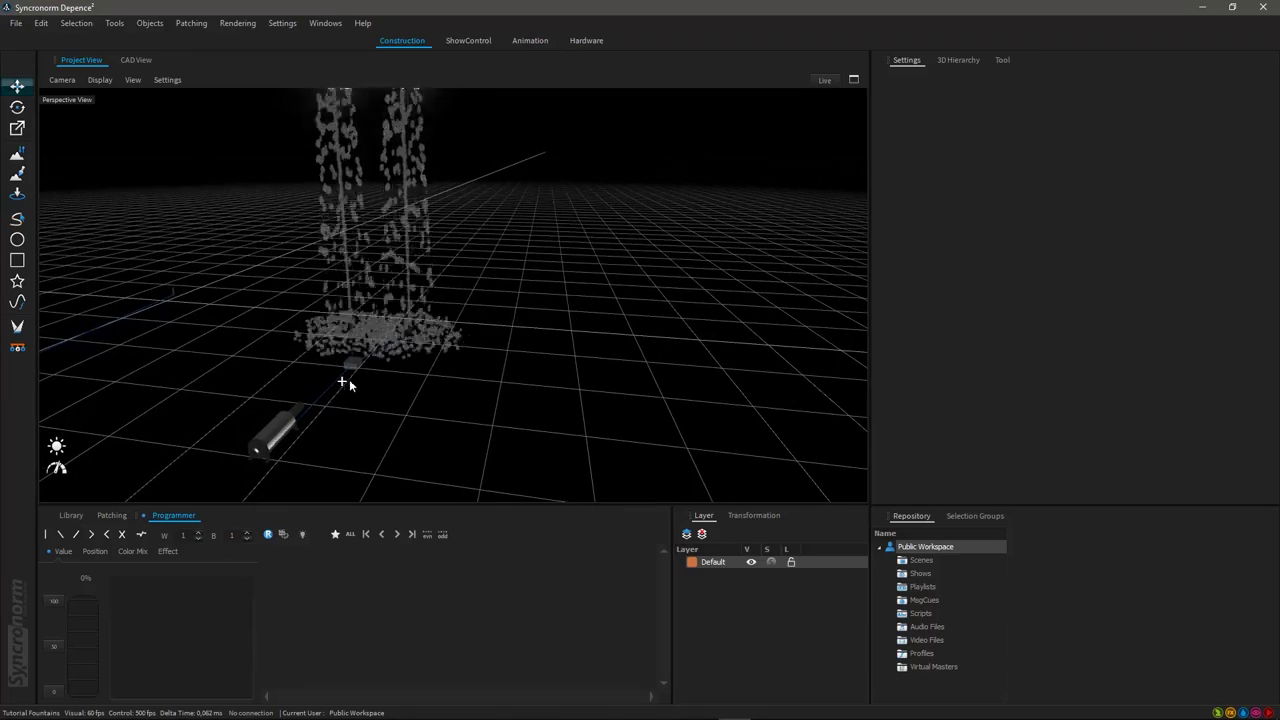
click(72, 515)
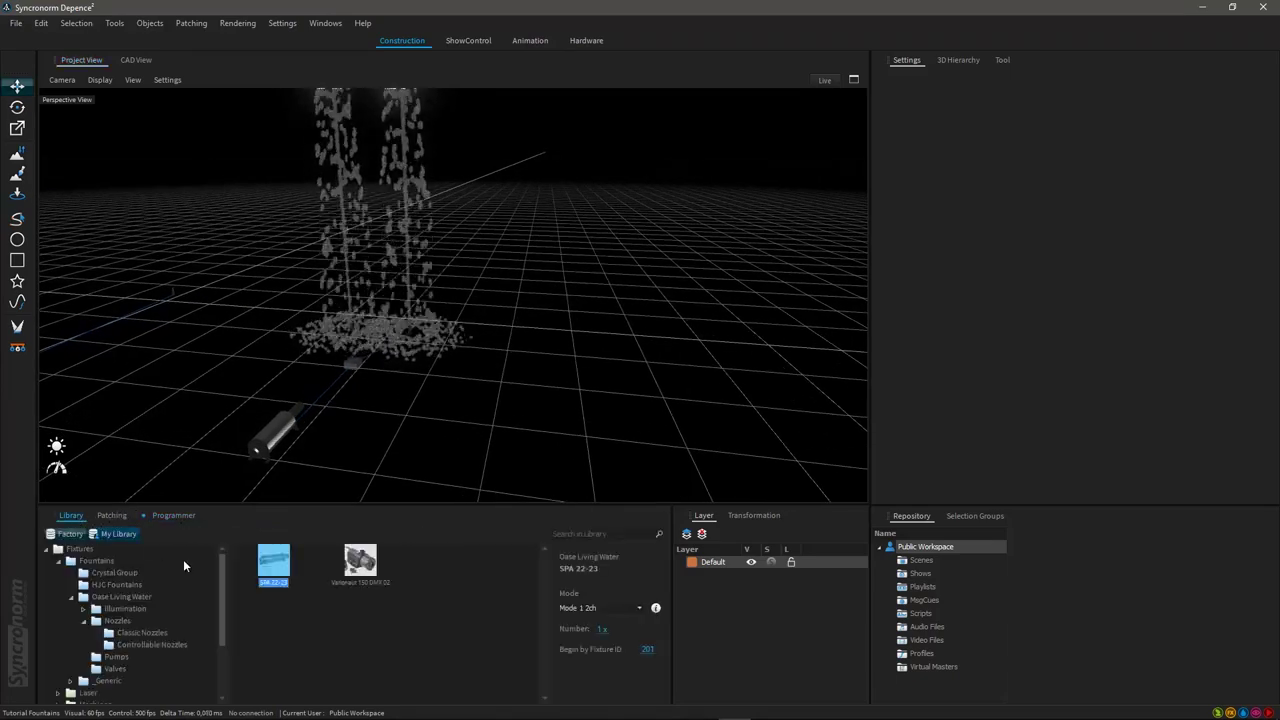
drag(281, 570, 368, 462)
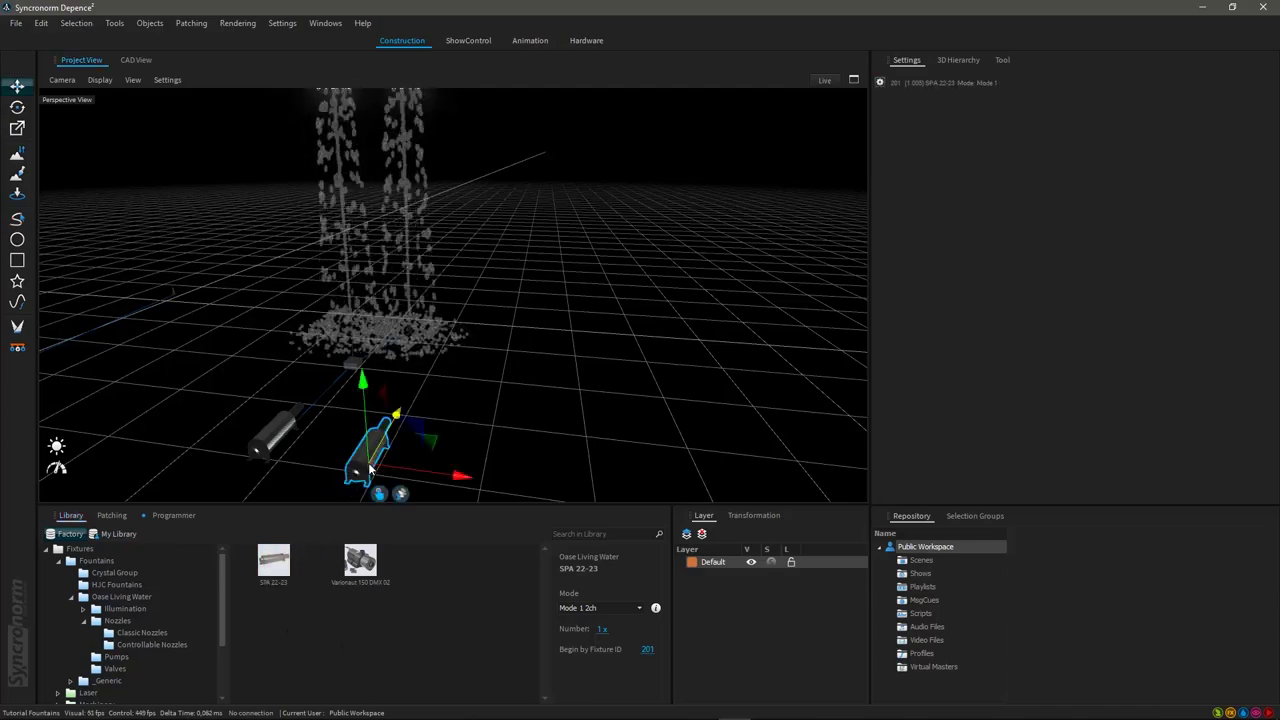
middle_drag(297, 420, 462, 415)
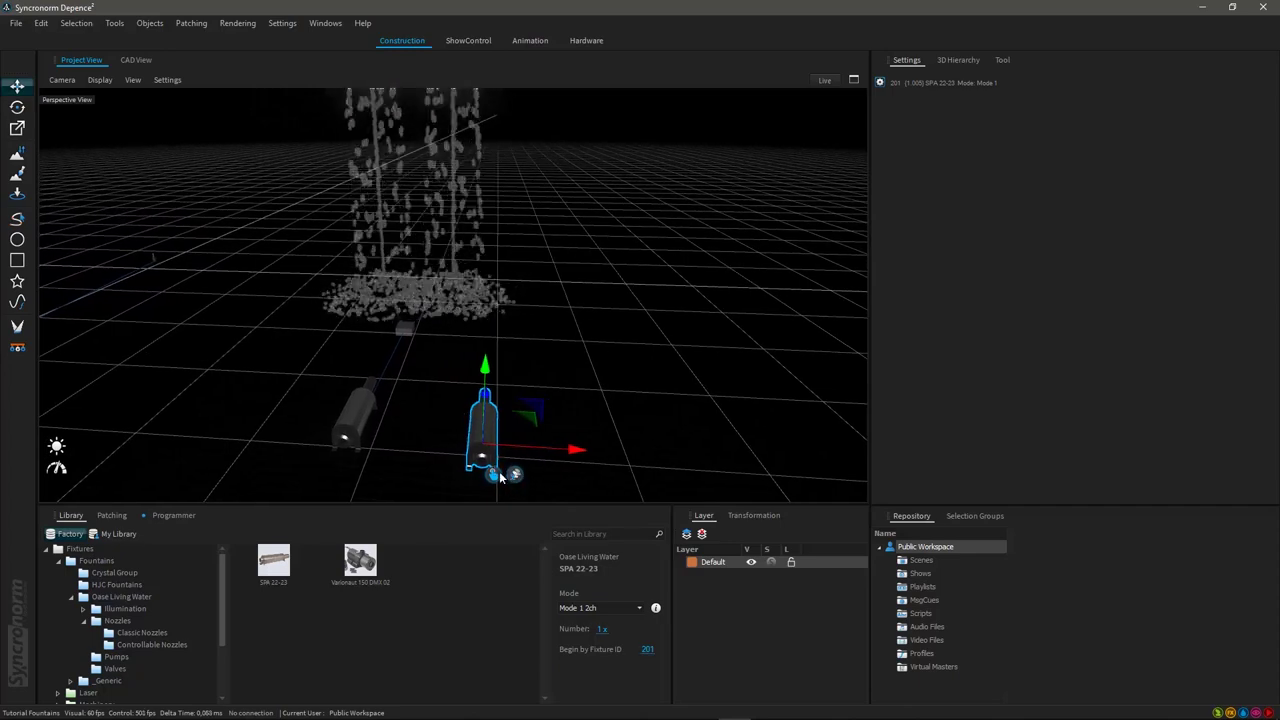
Connect the water distributor to the newly placed SPA 22-23 pump as well
click(404, 330)
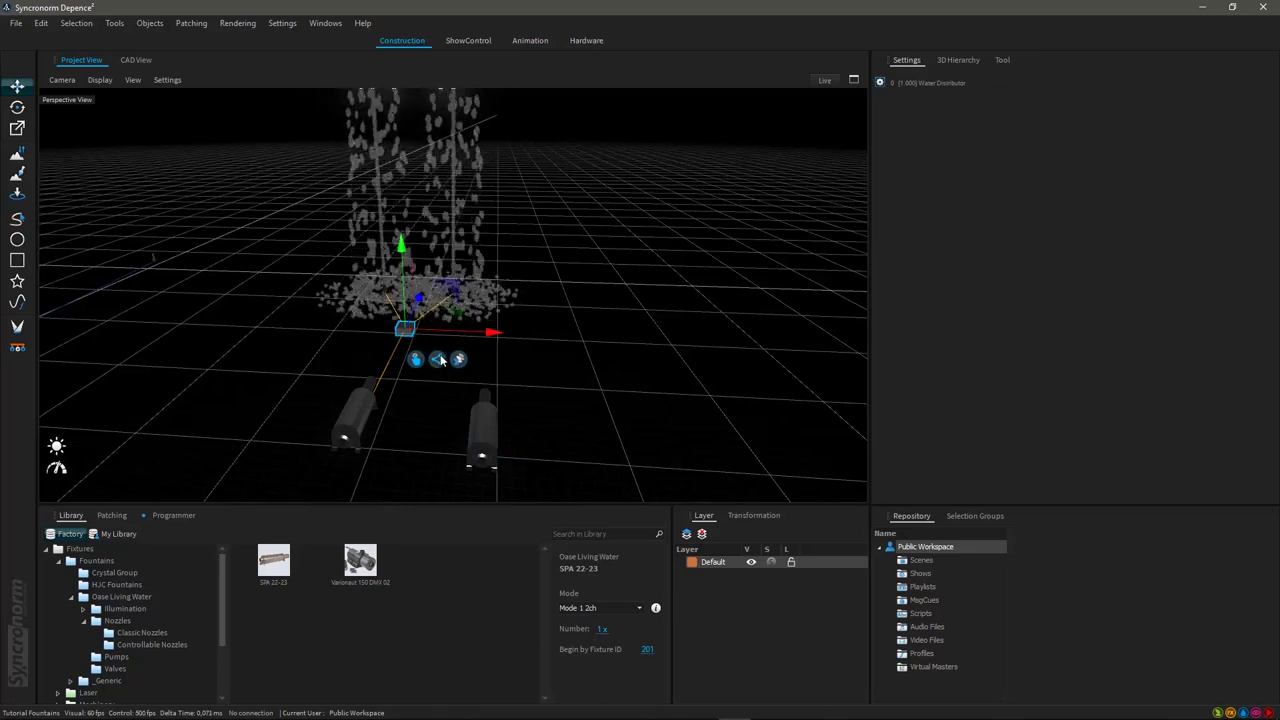
drag(463, 368, 485, 443)
mouse_move(424, 399)
middle_down()
mouse_move(437, 377)
mouse_move(425, 378)
middle_up()
right_drag(425, 381, 450, 419)
Turn on the newly added SPA 22-23 pump and set its pump speed to 75%
click(450, 419)
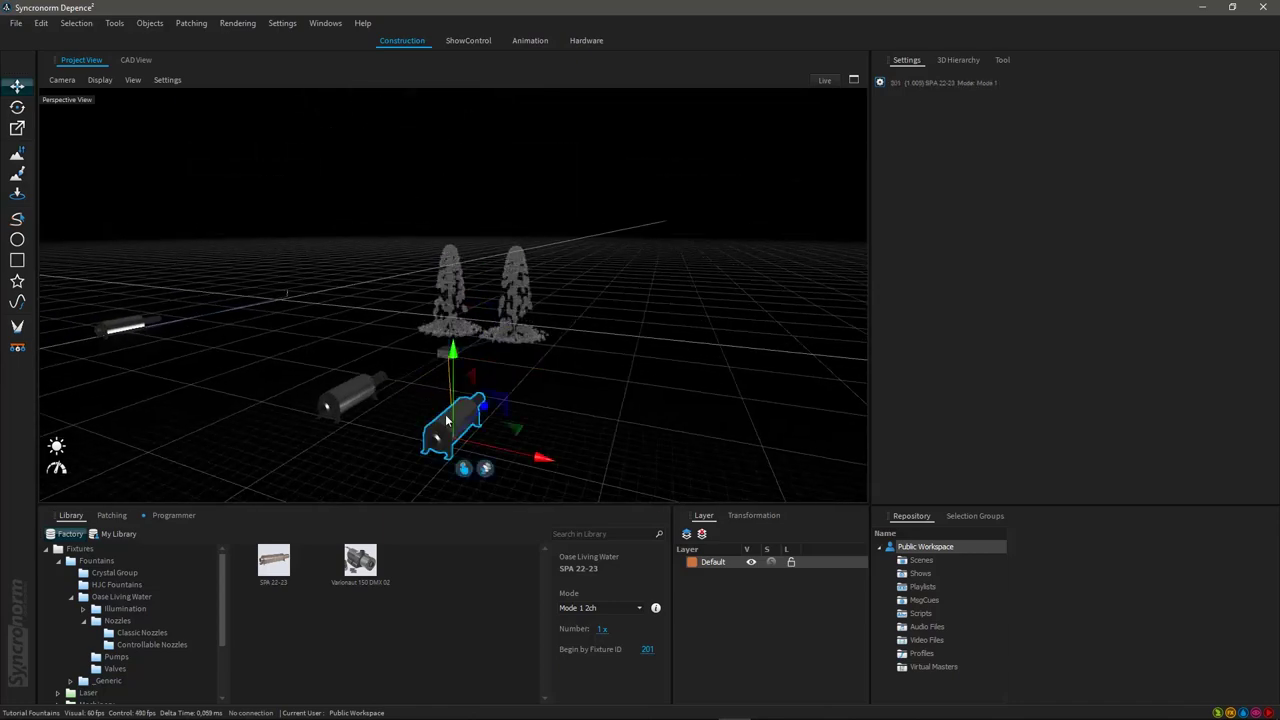
click(369, 382)
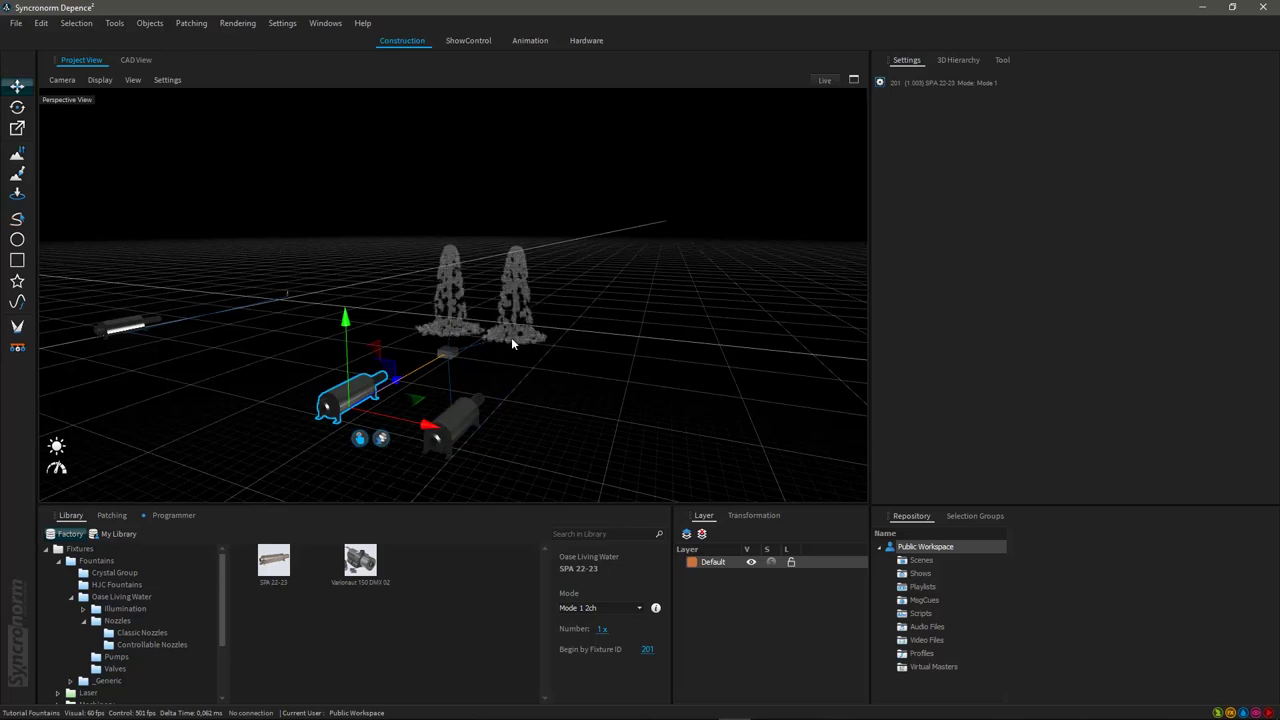
click(176, 514)
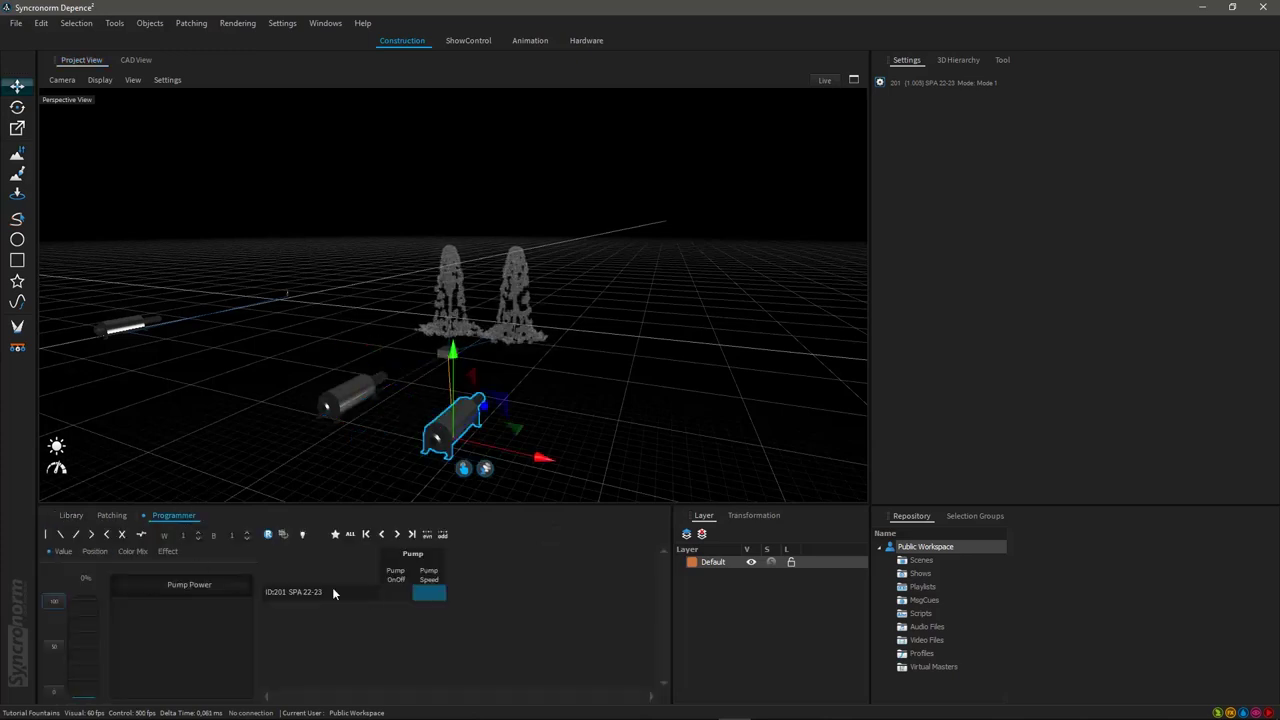
click(393, 575)
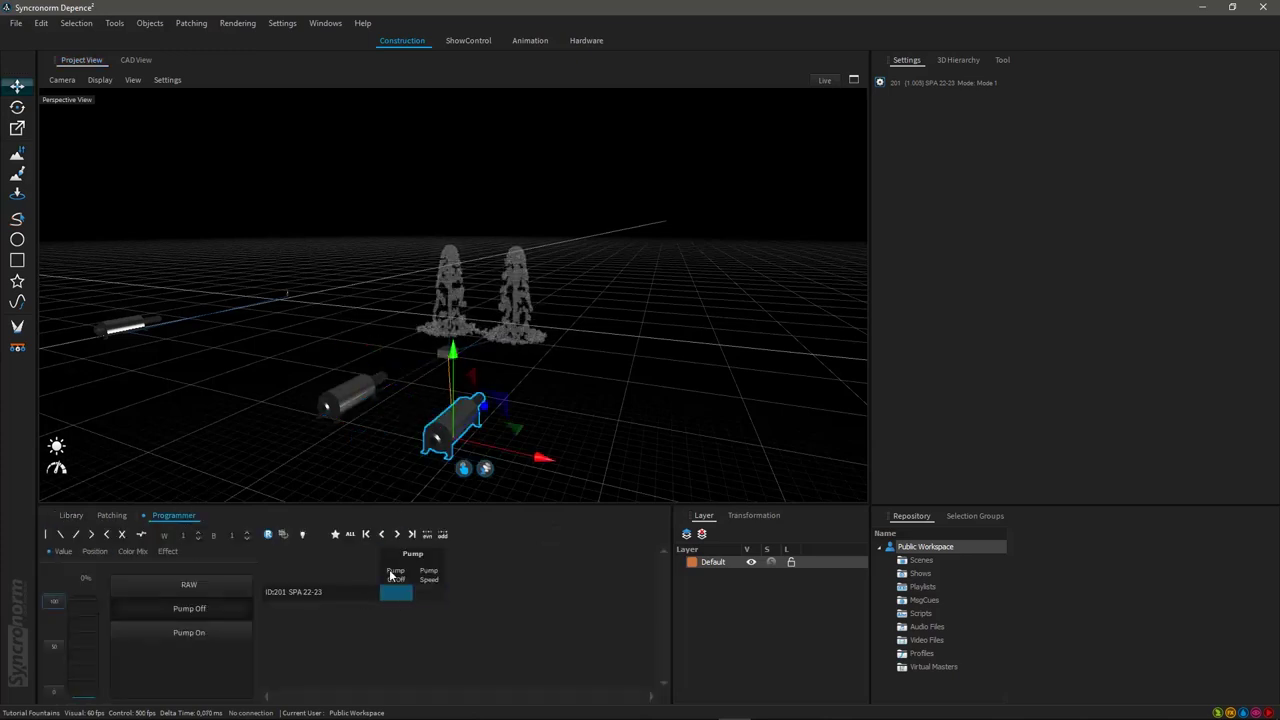
click(190, 633)
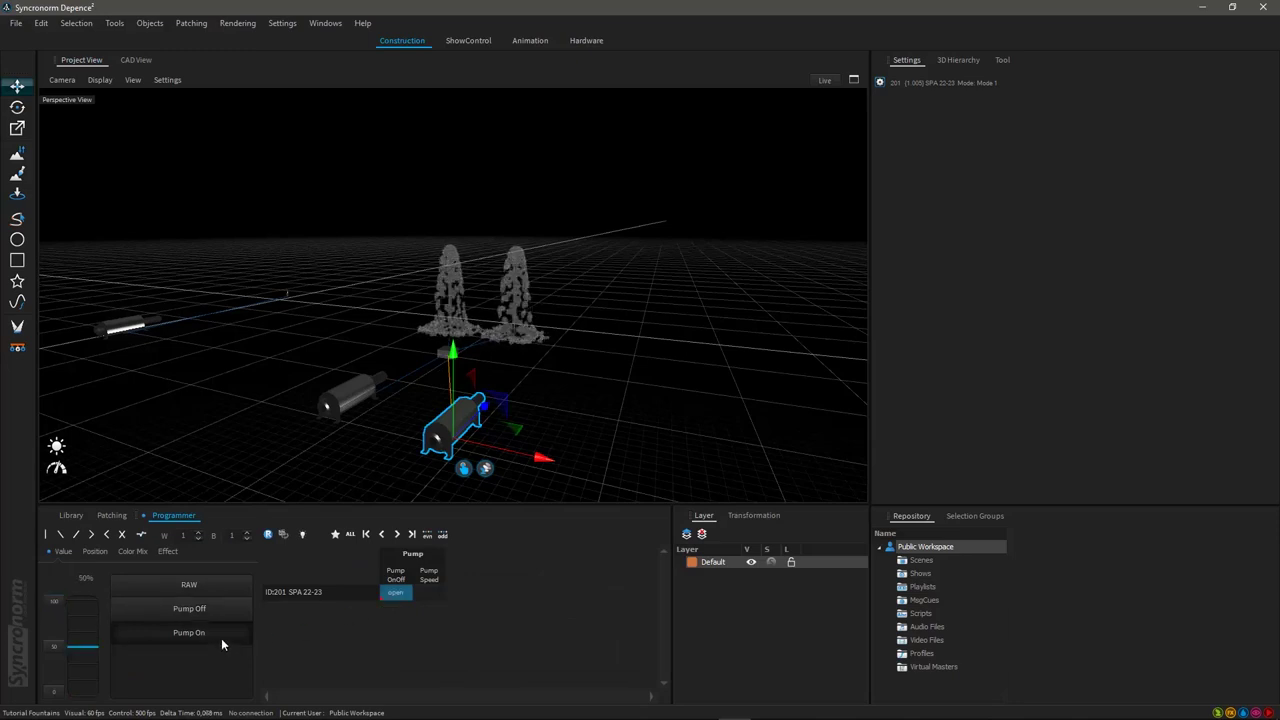
click(429, 593)
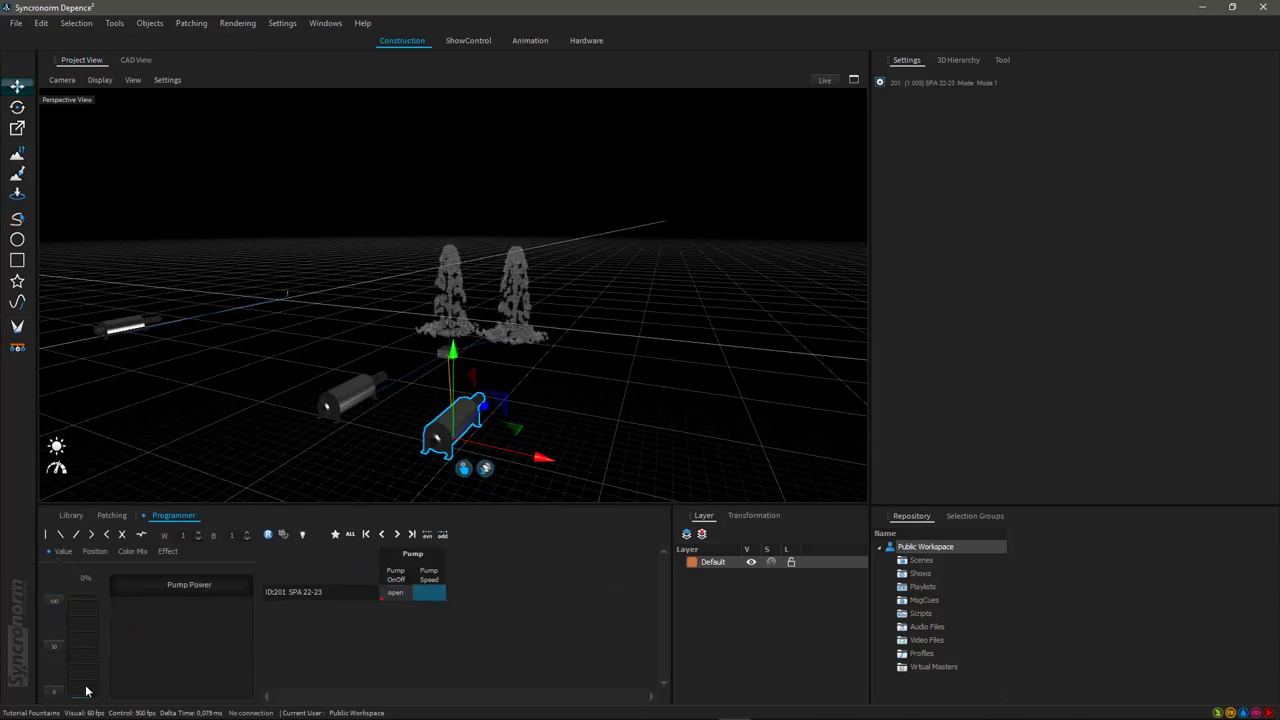
drag(89, 641, 89, 621)
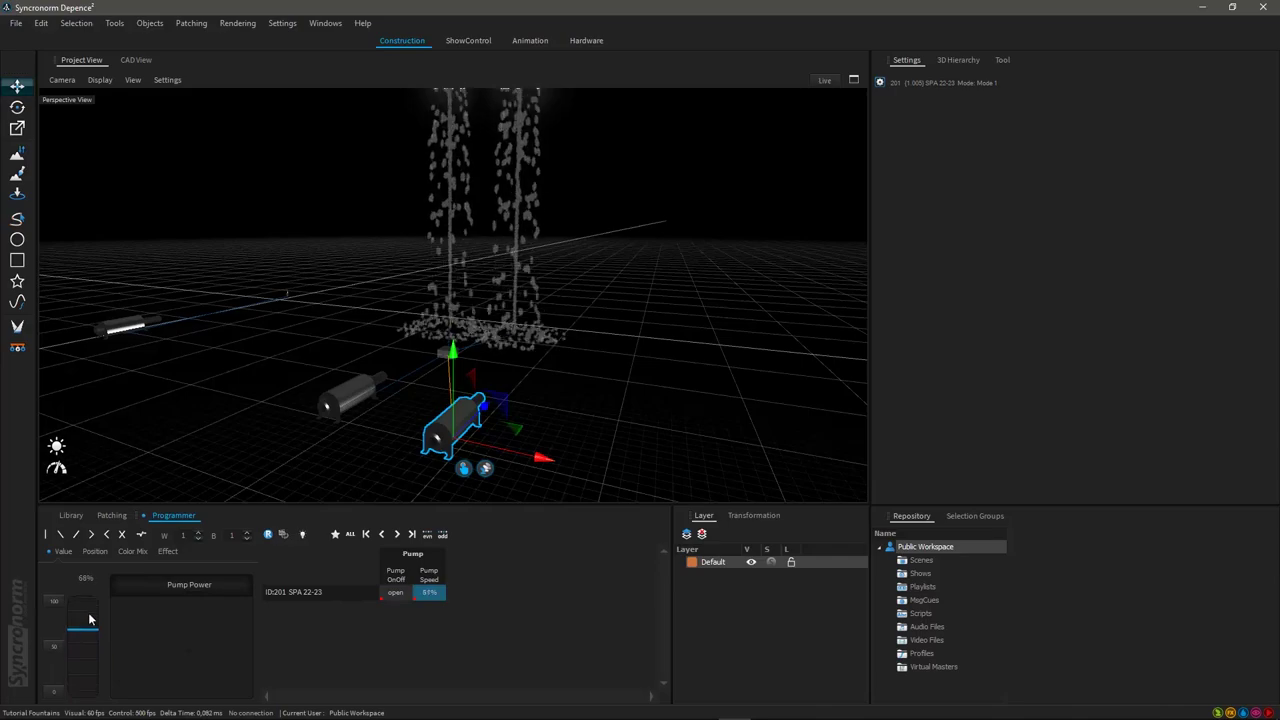
Select both pumps feeding the water distributor and set their pump speed to 100%
middle_drag(434, 380, 480, 390)
scroll(435, 350, down, 3)
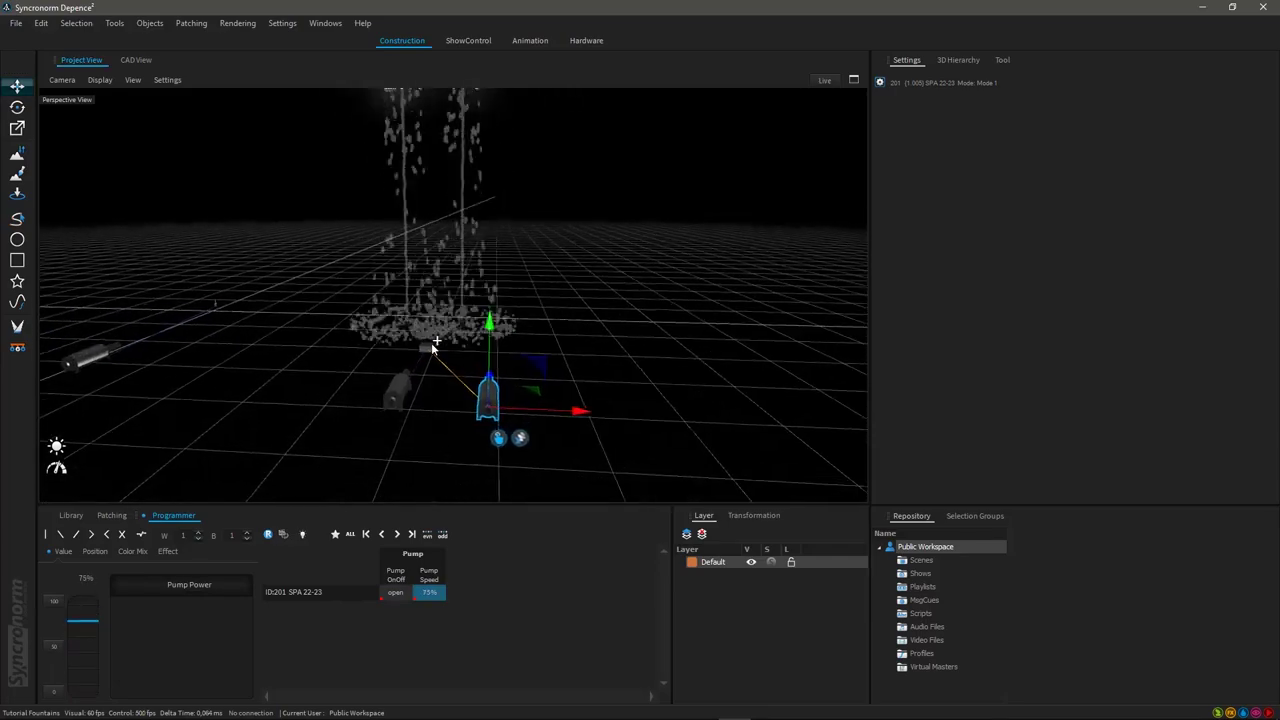
middle_drag(435, 350, 425, 424)
scroll(423, 405, down, 3)
right_drag(423, 408, 404, 456)
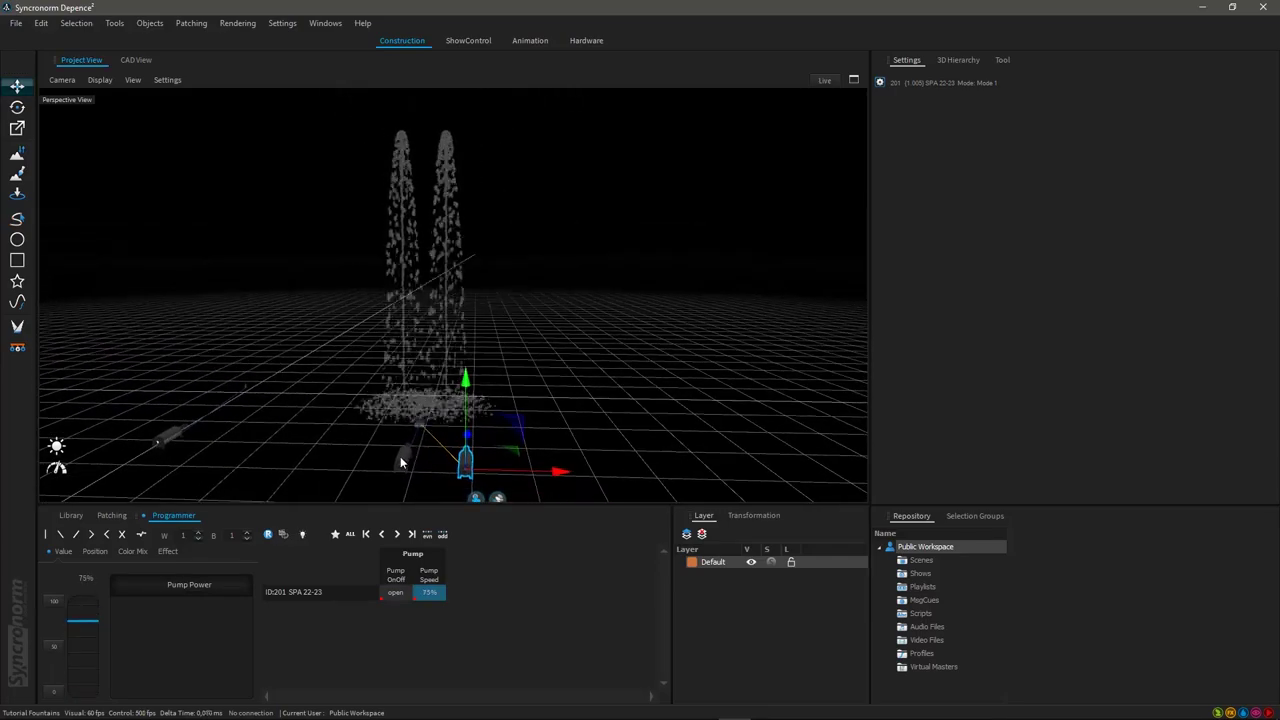
ctrl+click(467, 460)
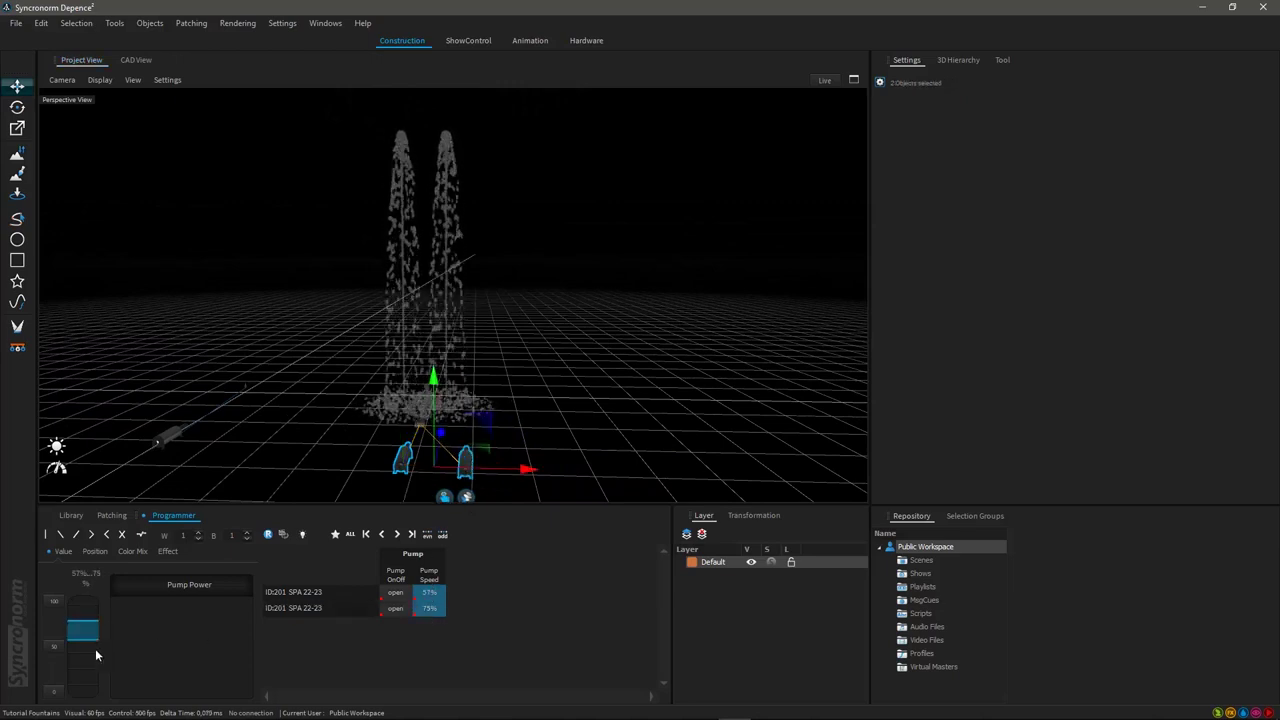
right_drag(407, 477, 502, 451)
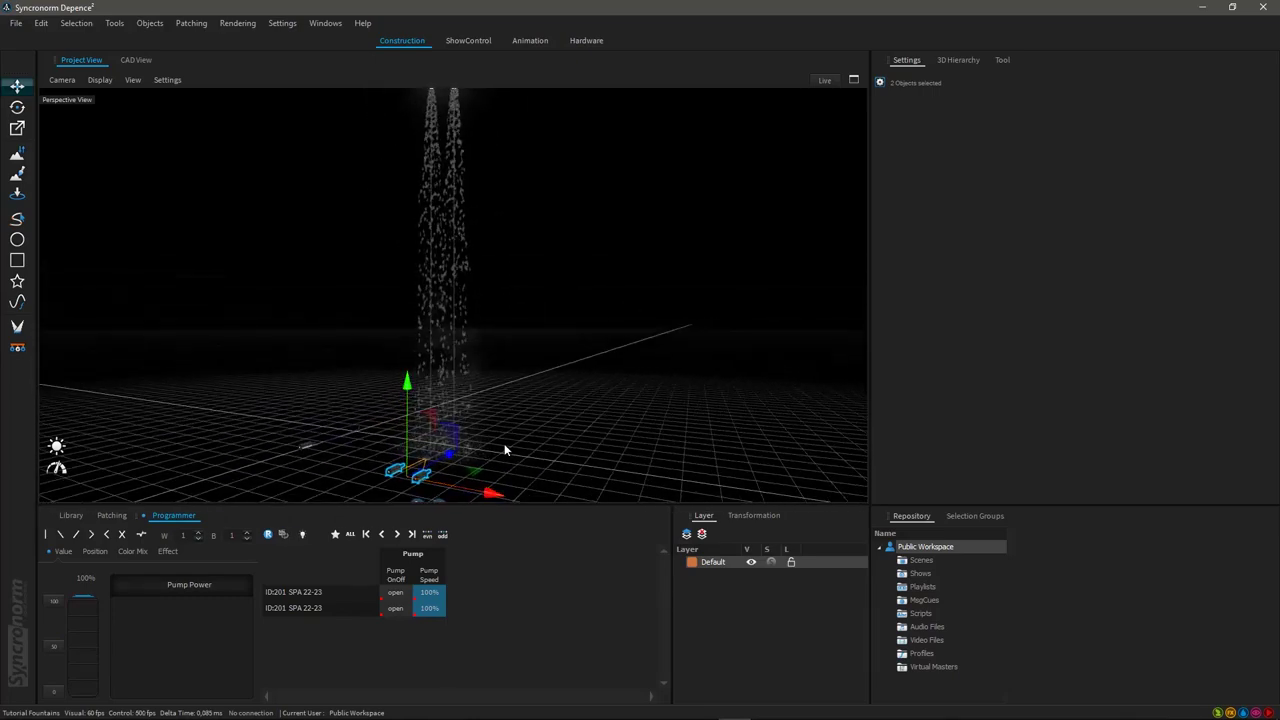
click(503, 445)
Place a row of ten Comet 10-14 T classic nozzles, starting at fixture ID 301, on an empty part of the grid
scroll(451, 475, up, 2)
scroll(436, 465, up, 3)
right_drag(440, 457, 400, 403)
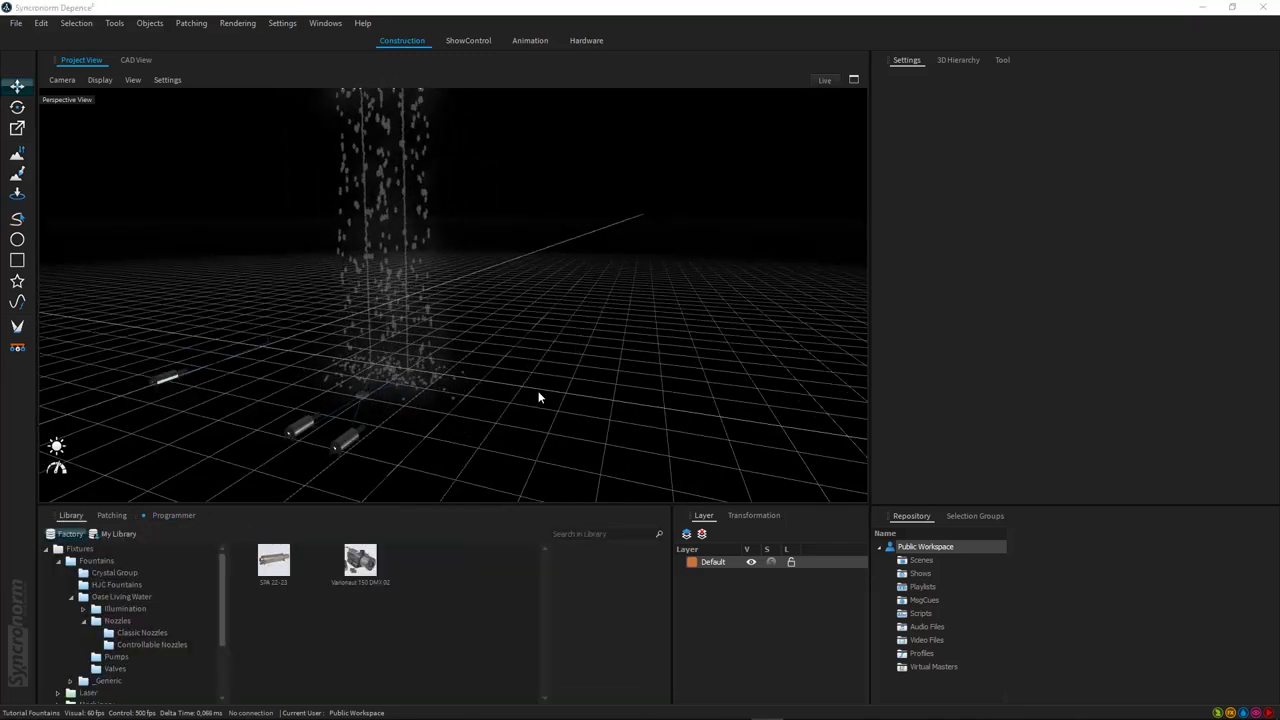
right_drag(603, 406, 513, 398)
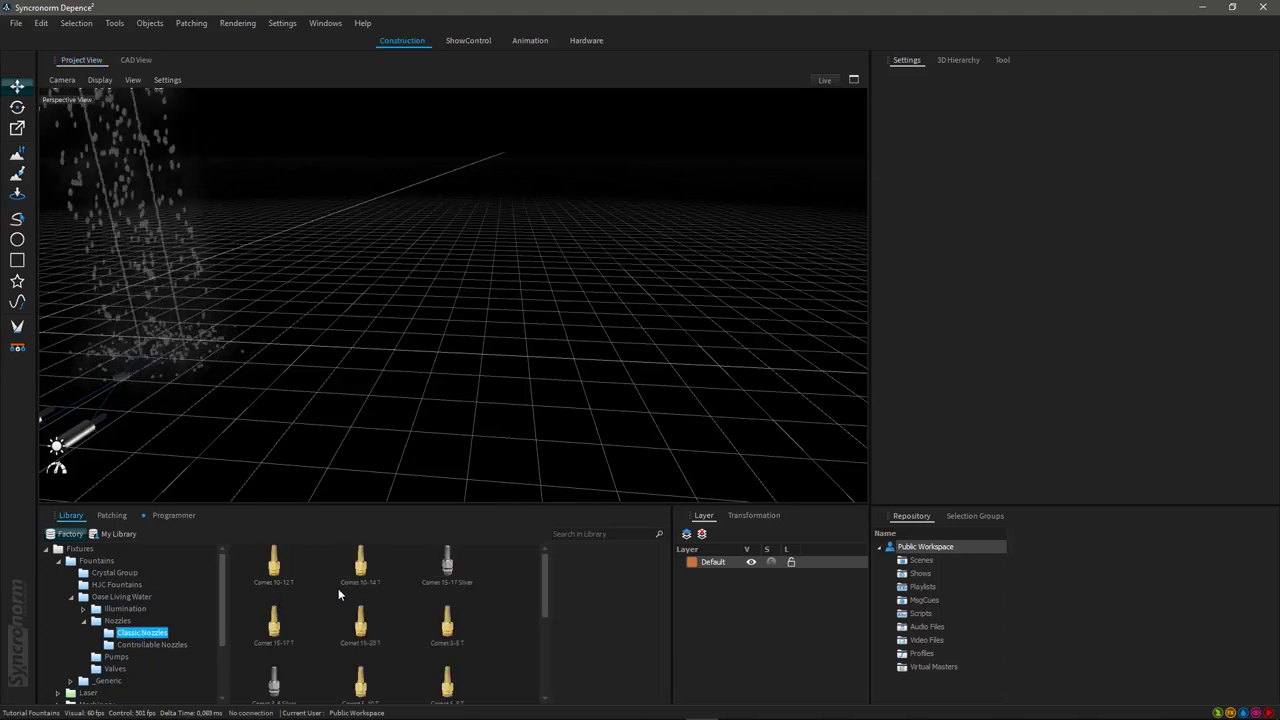
click(361, 567)
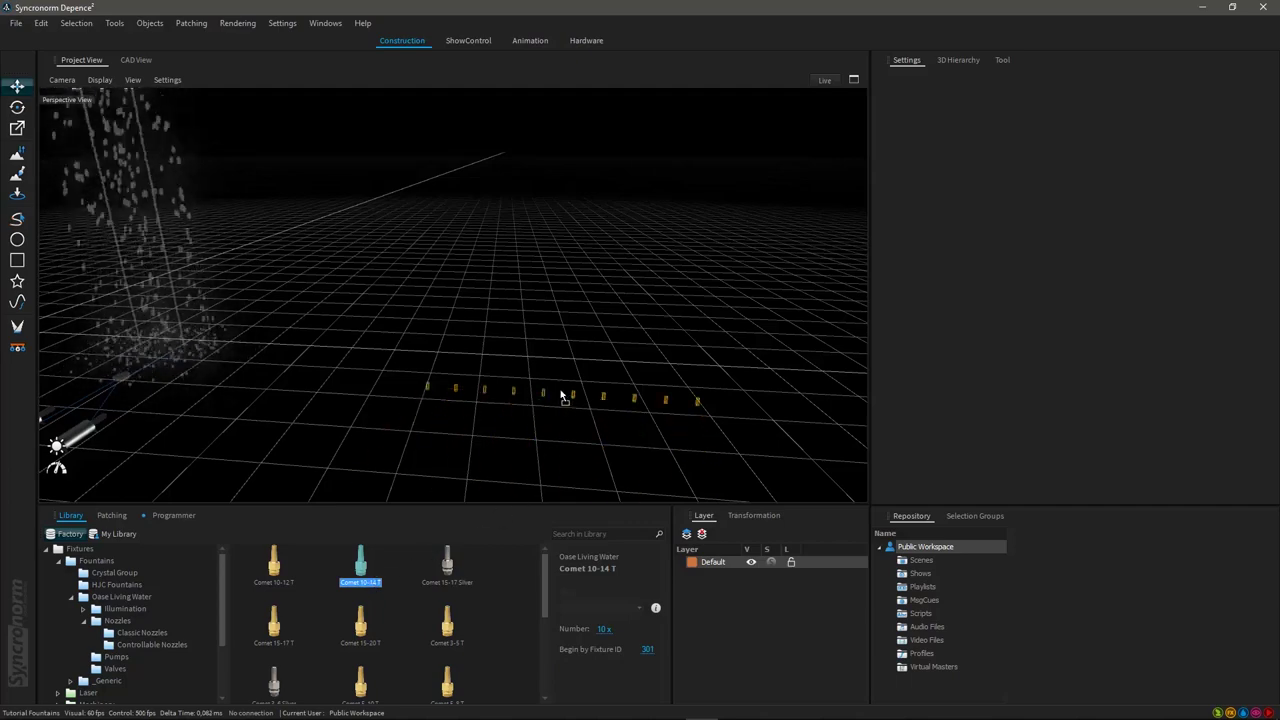
click(557, 378)
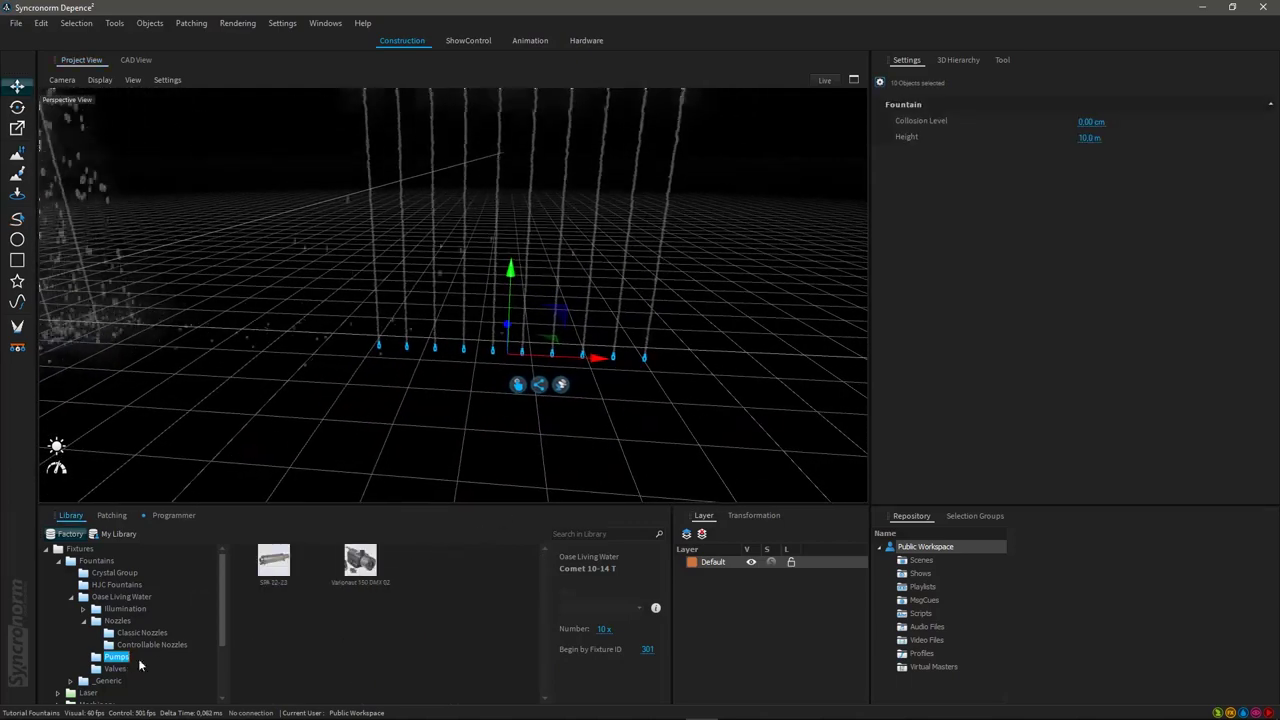
Place a row of ten SPA 22-23 pumps on the grid in front of the ten nozzles
click(273, 563)
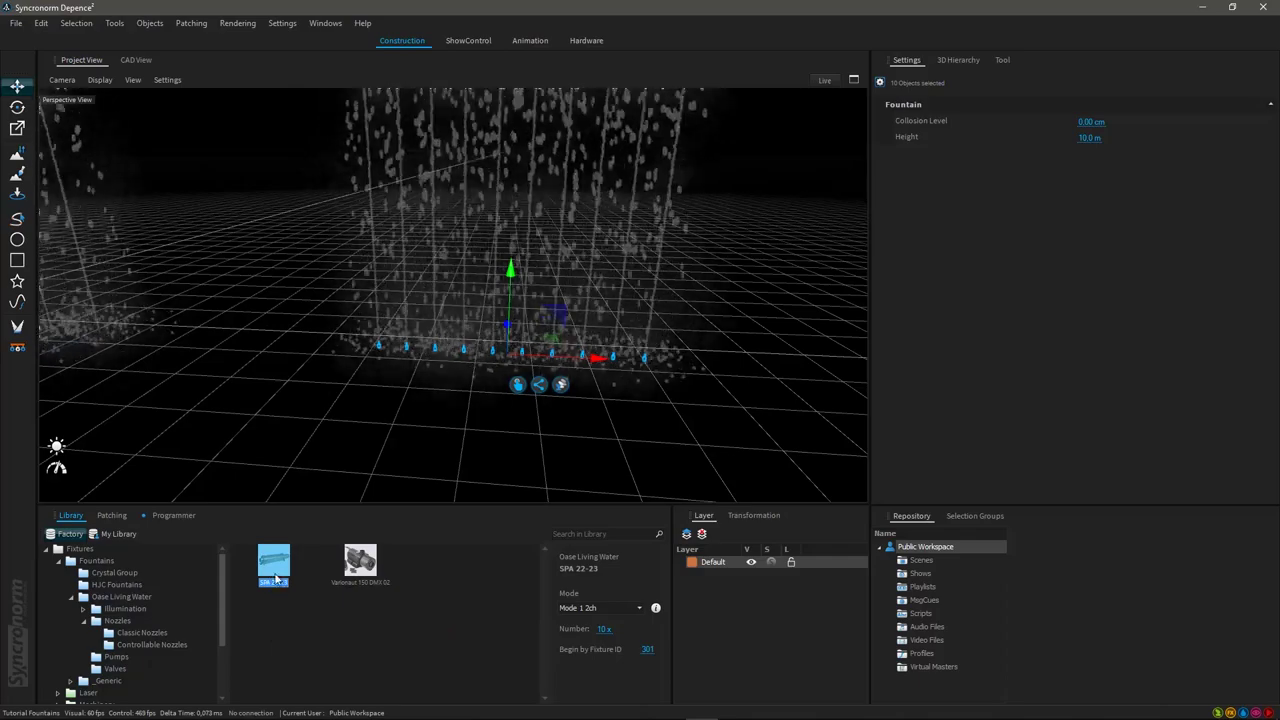
click(476, 470)
middle_drag(480, 385, 489, 460)
Select all ten nozzles and ten pumps and link them with Autoconnect
drag(230, 318, 713, 465)
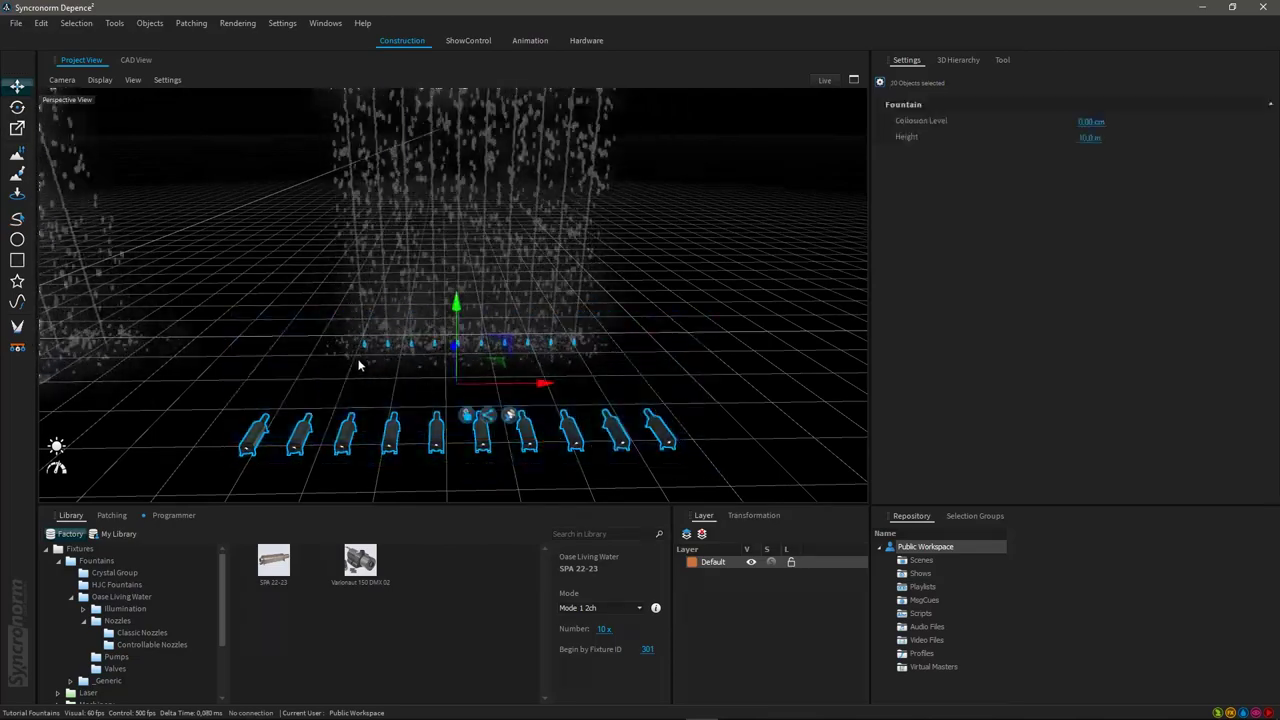
right_click(418, 428)
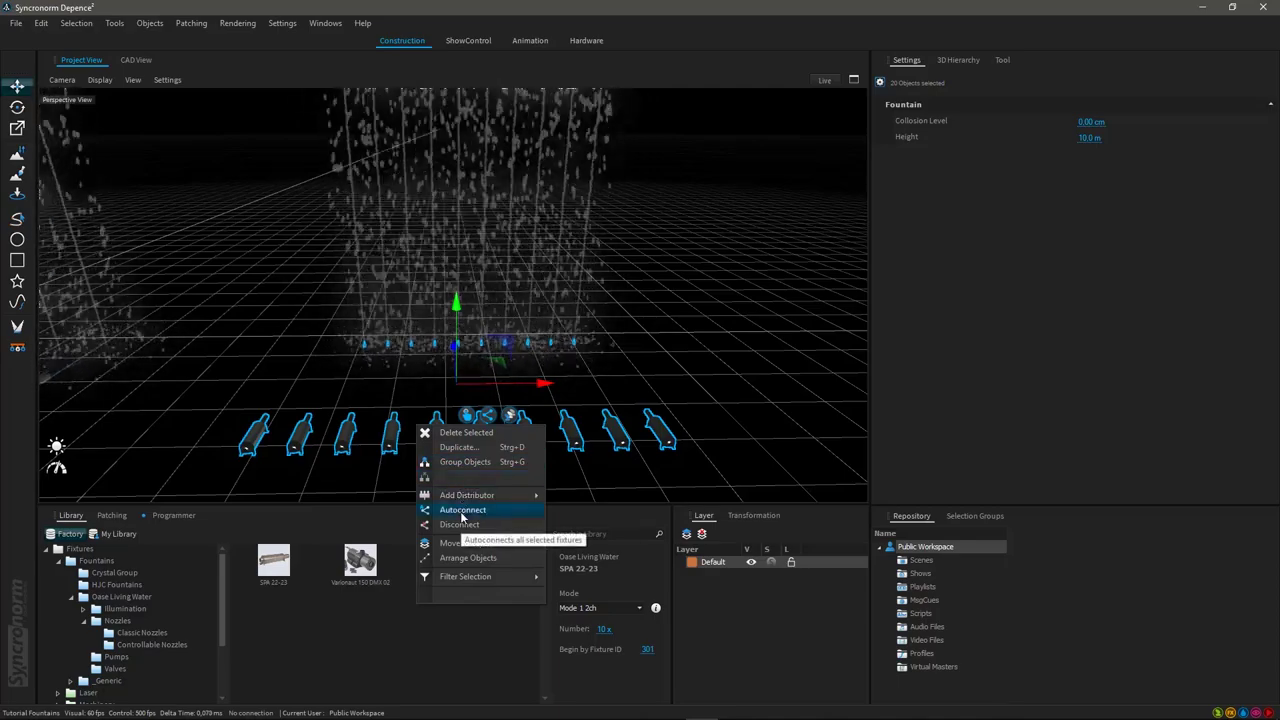
click(461, 512)
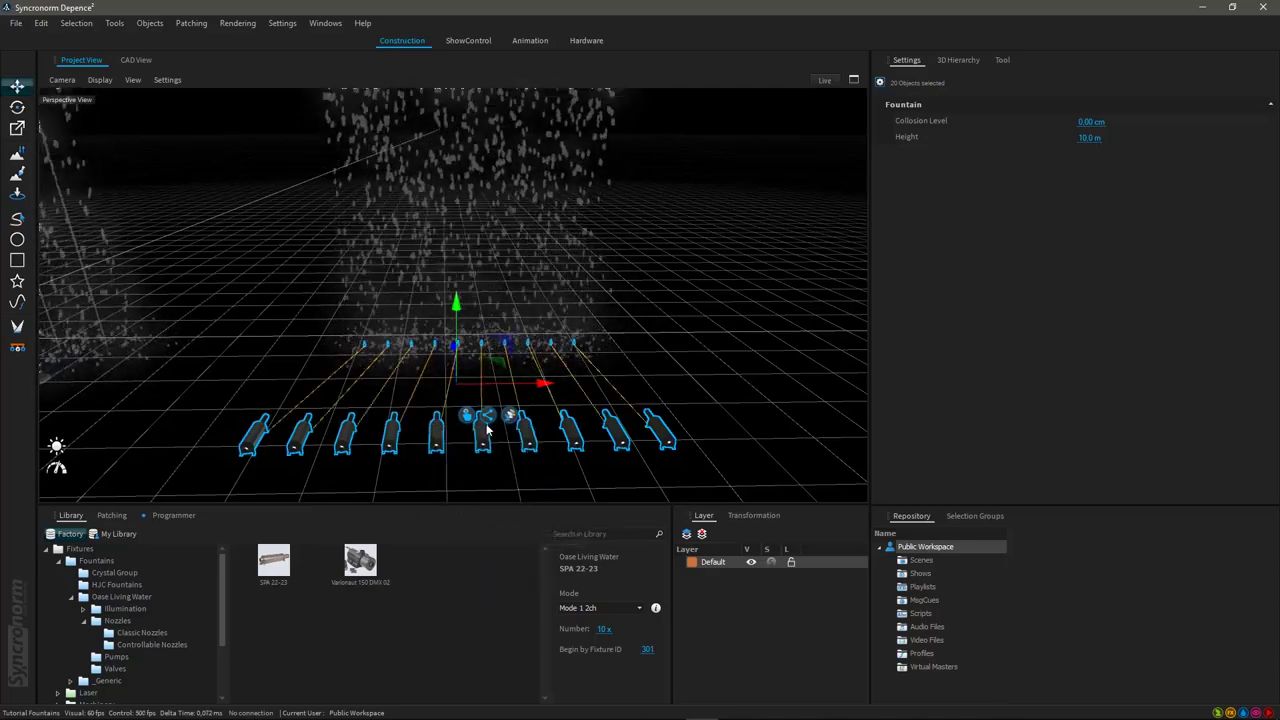
middle_drag(484, 445, 444, 389)
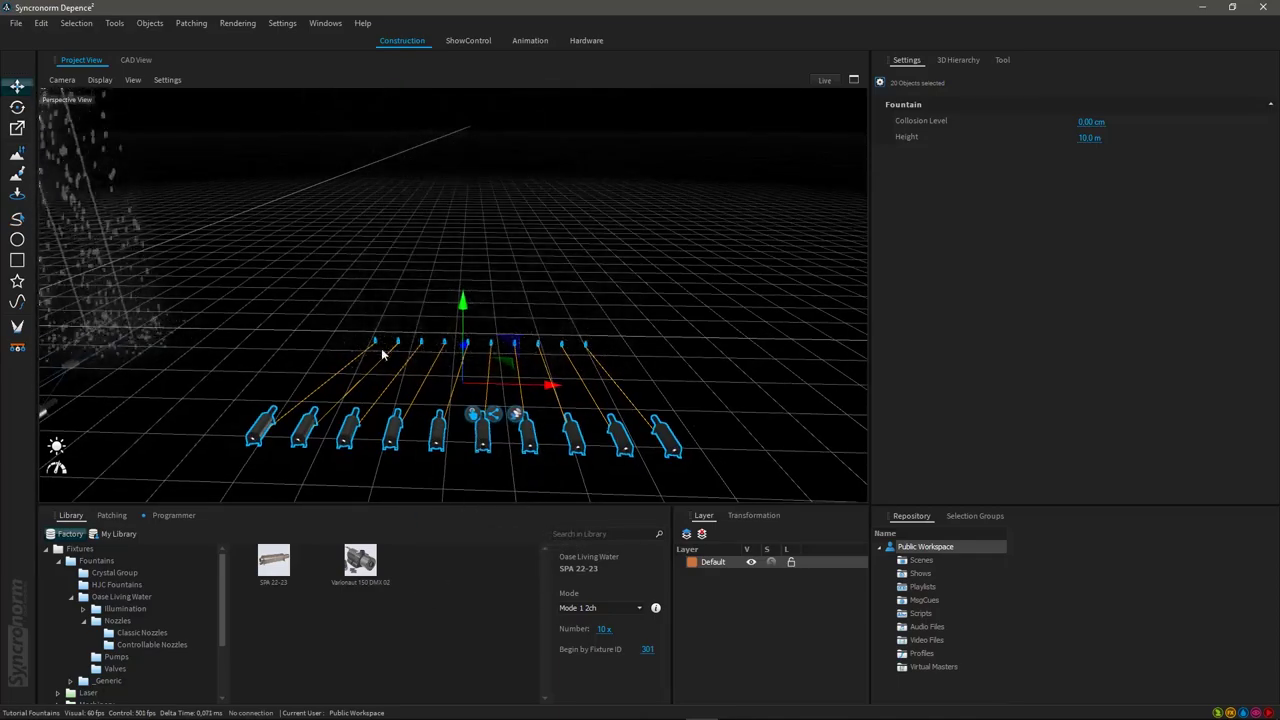